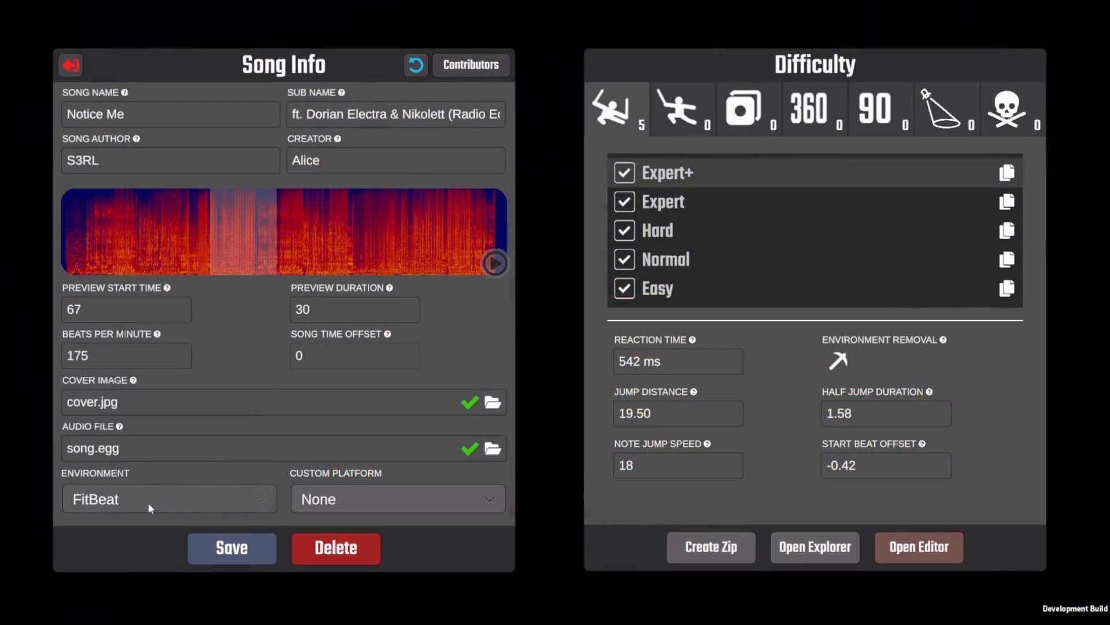
Step: Choose the song's environment and open the environment removal settings for the Expert+ difficulty
left_click(148, 502)
left_click(172, 519)
left_click(838, 360)
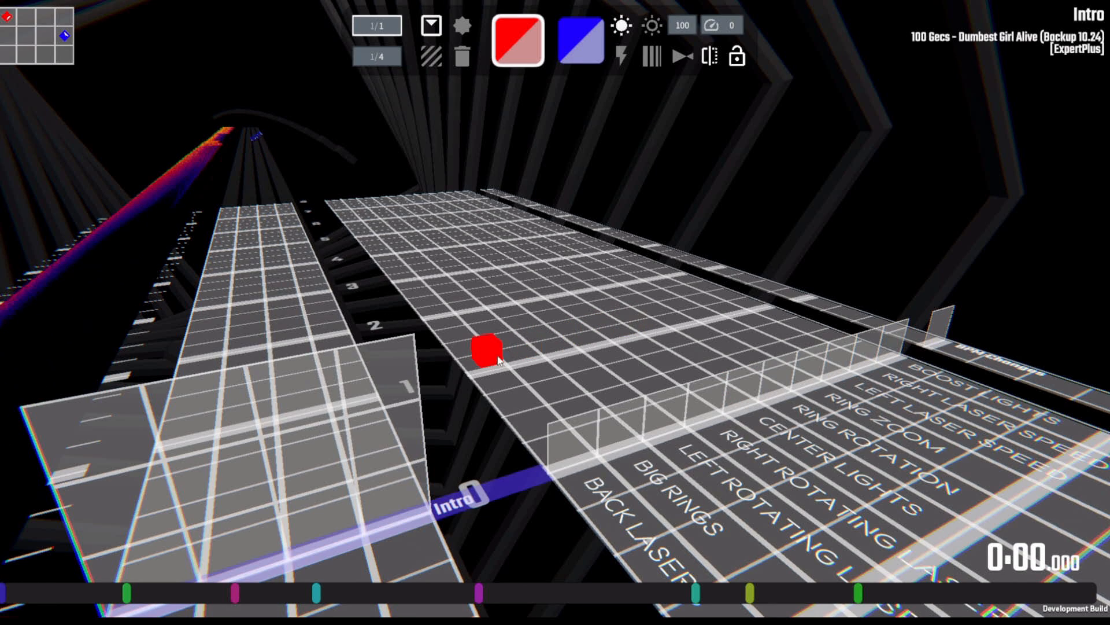
Step: Place a ring rotation event at beat 0 with custom data rotation 360, step 1, prop 1, speed 2 and direction 1
left_click(749, 392)
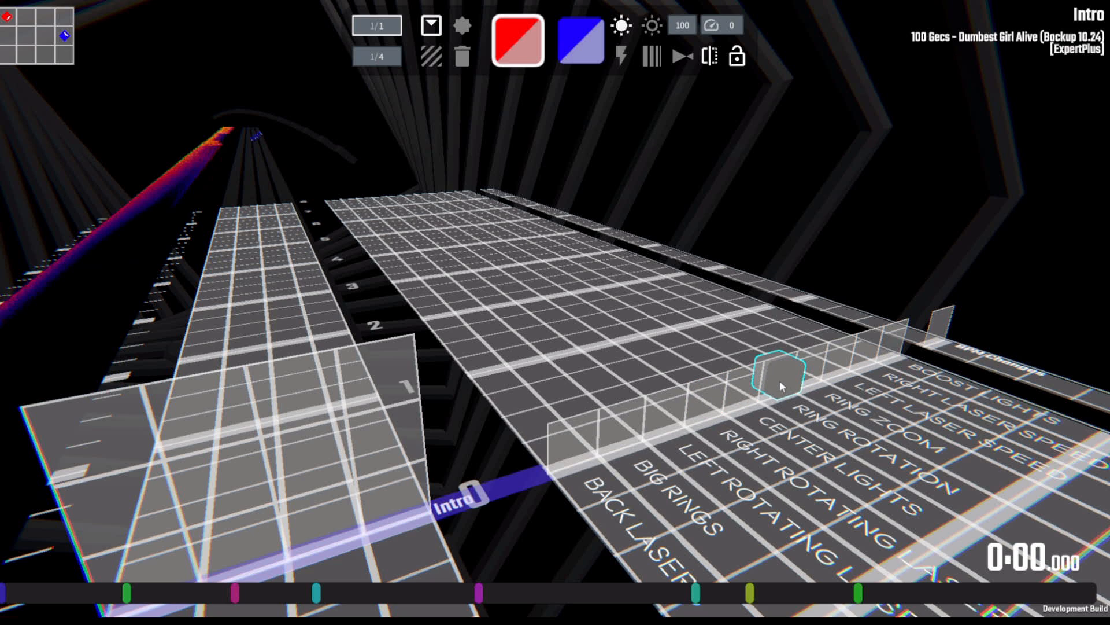
key("n")
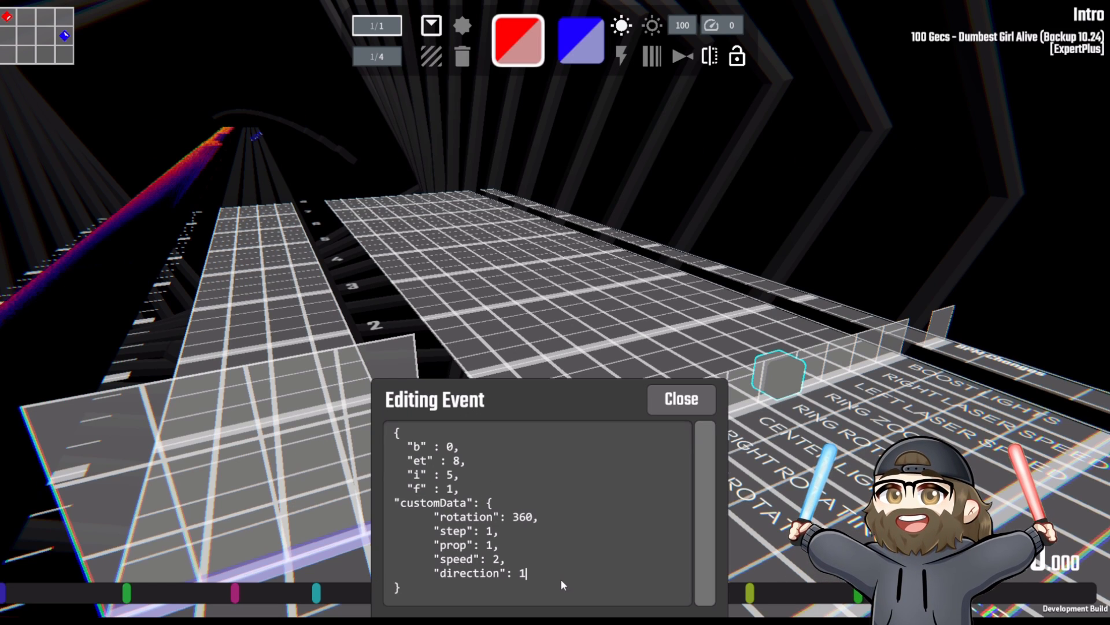
key("Return")
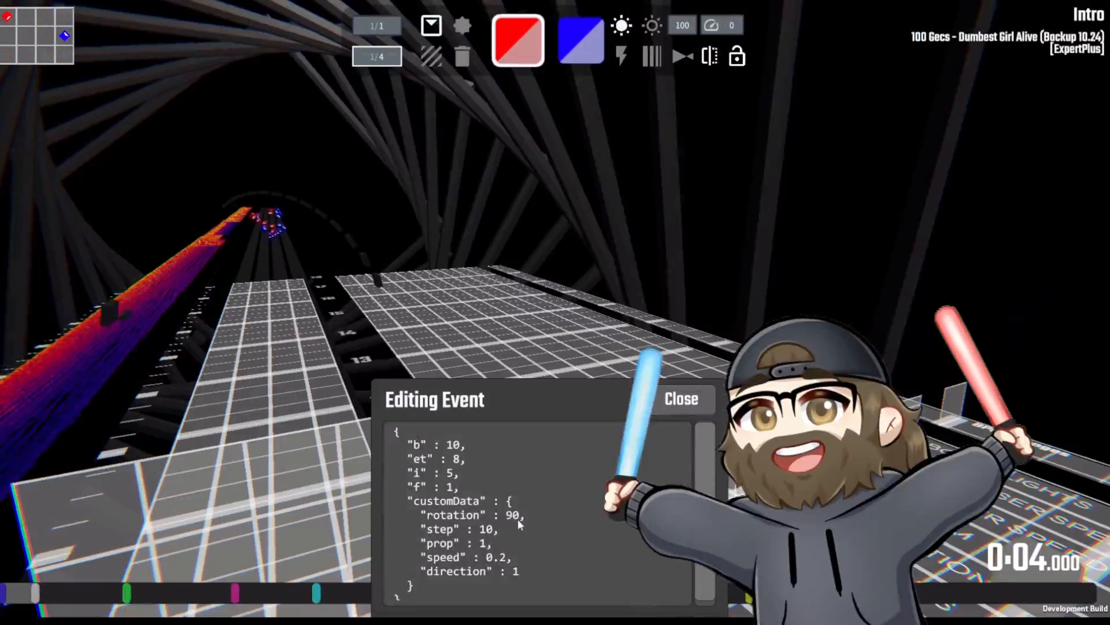
Step: Set the rotation of the ring event at beat 10 to 100 and close its editor
left_click(525, 511)
key("BackSpace")
key("BackSpace")
type("1")
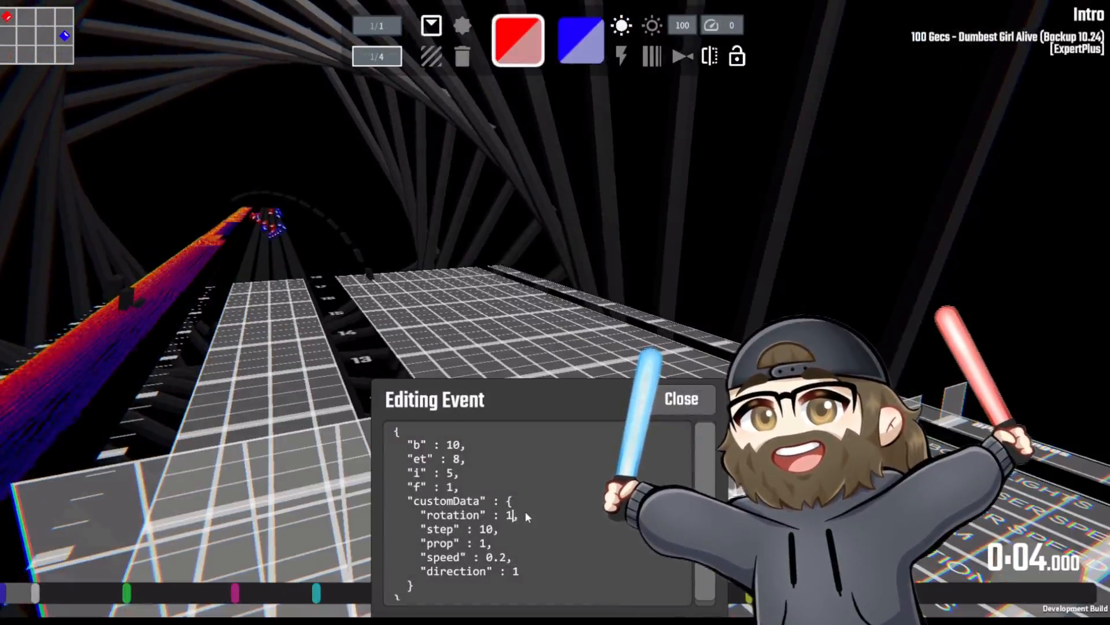
type("00")
key("Return")
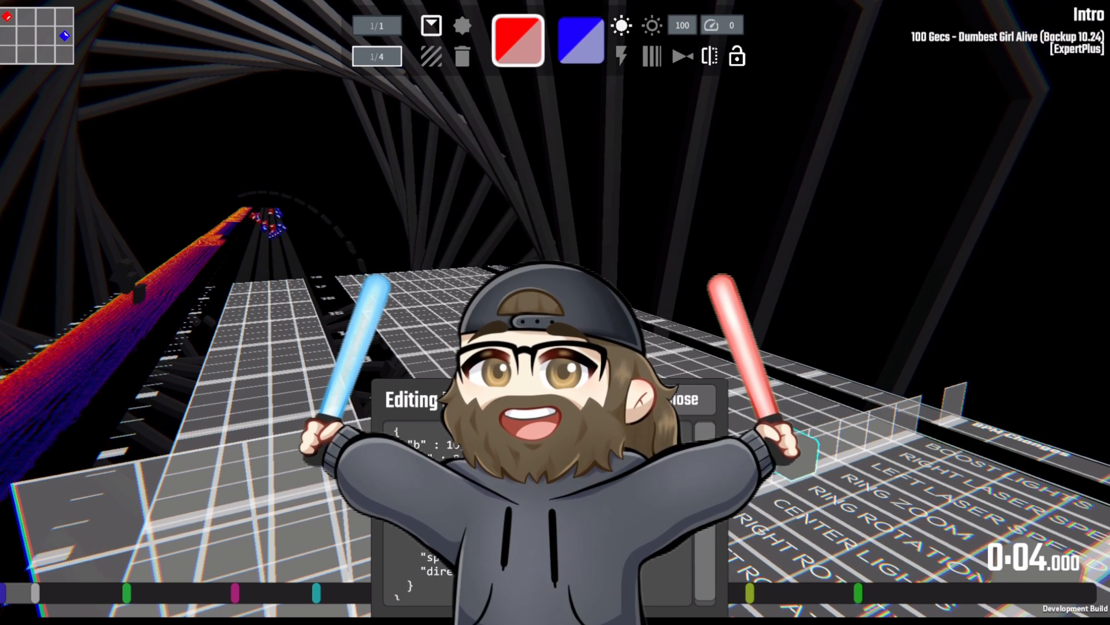
left_click(688, 398)
Step: Generate a Chroma Step Gradient at interval 1/16 with Linear easing from the black Big Rings event at beat 0 to the light one at beat 20
scroll(796, 455, "up", 4)
scroll(796, 455, "up", 4)
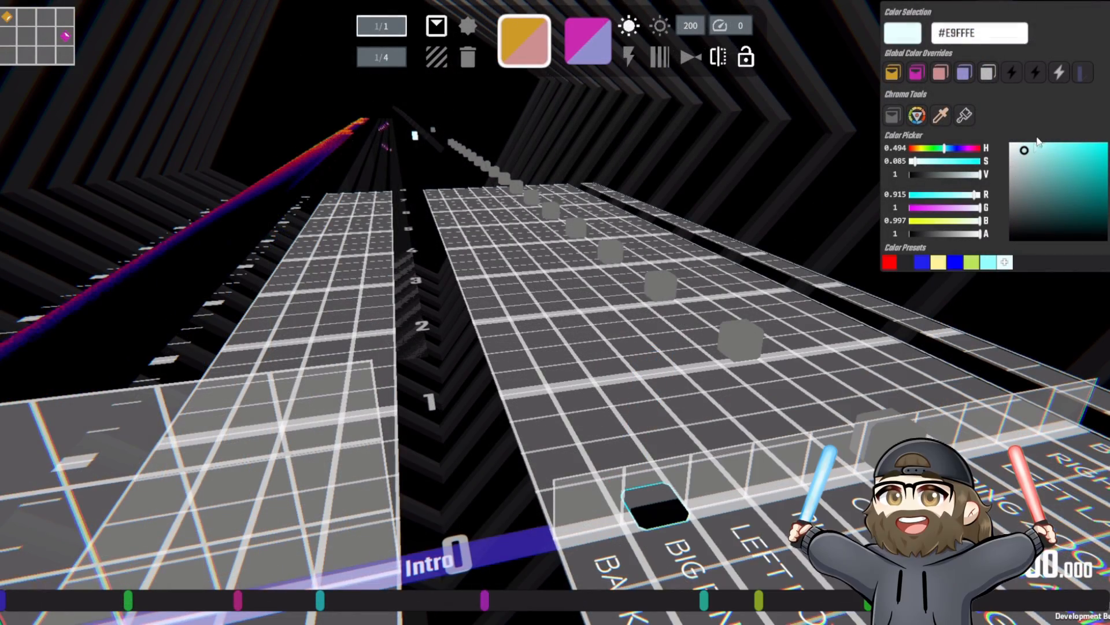
scroll(719, 373, "up", 20)
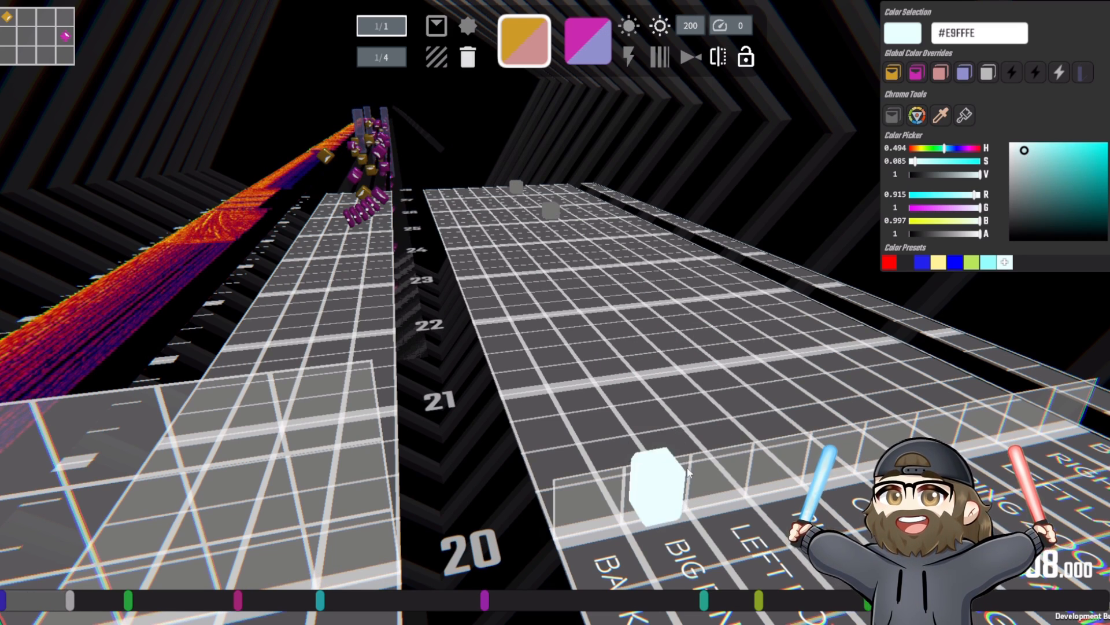
type("200")
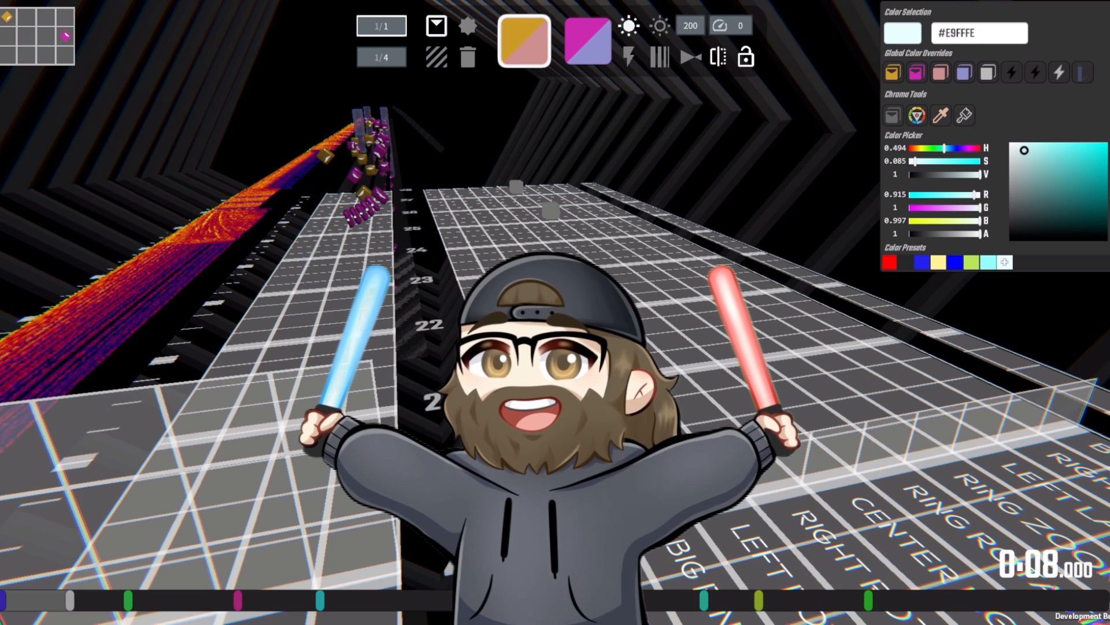
scroll(555, 347, "down", 16)
scroll(587, 280, "down", 4)
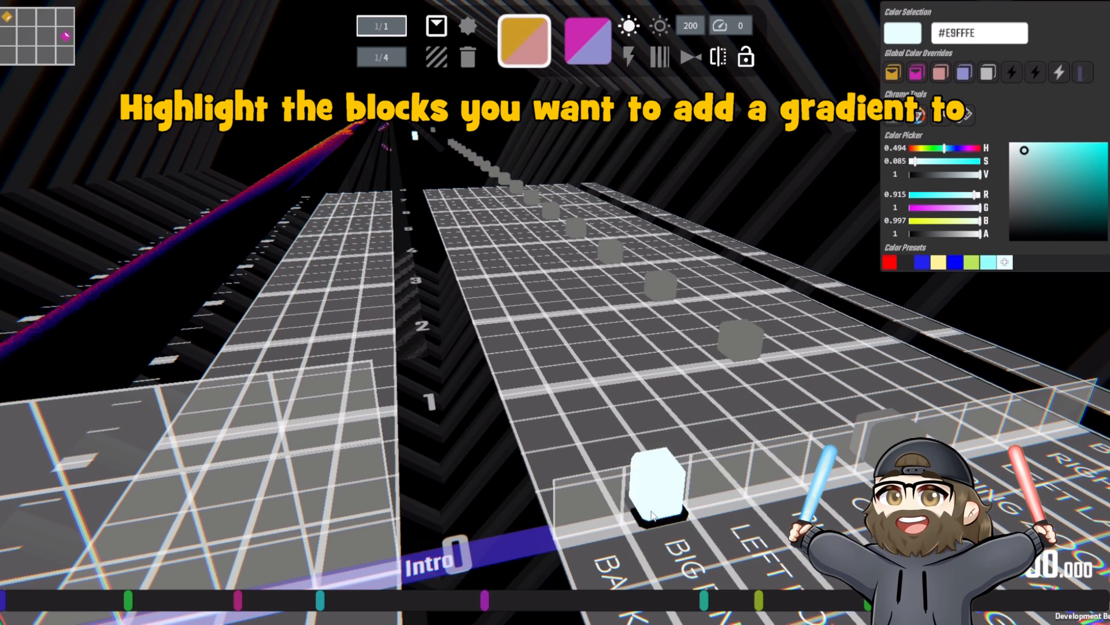
left_click(652, 514, "shift")
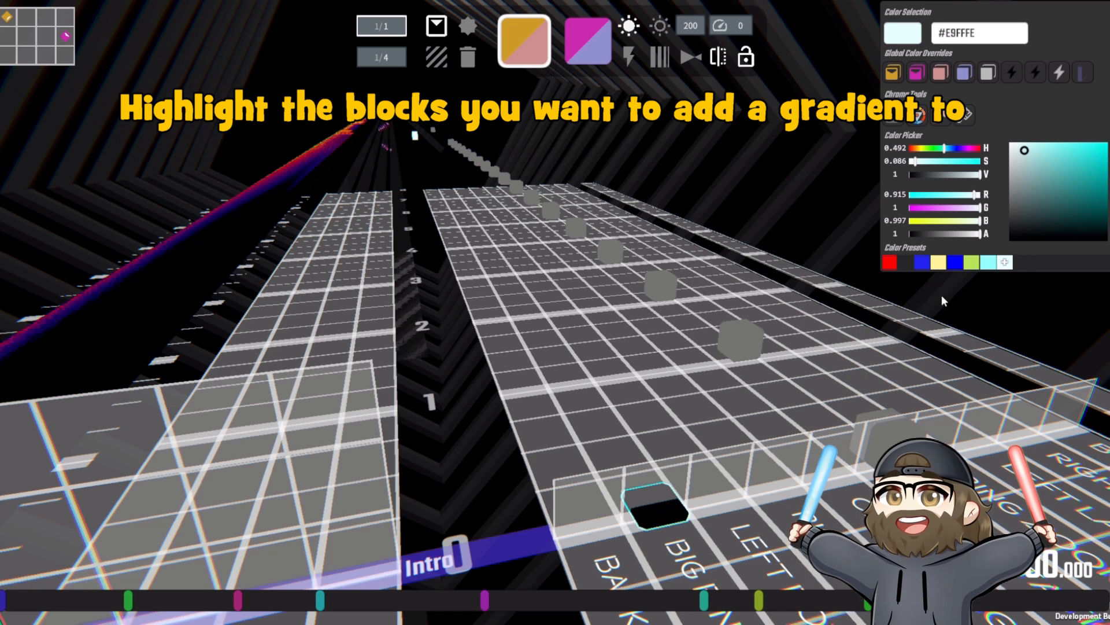
left_click(1099, 254)
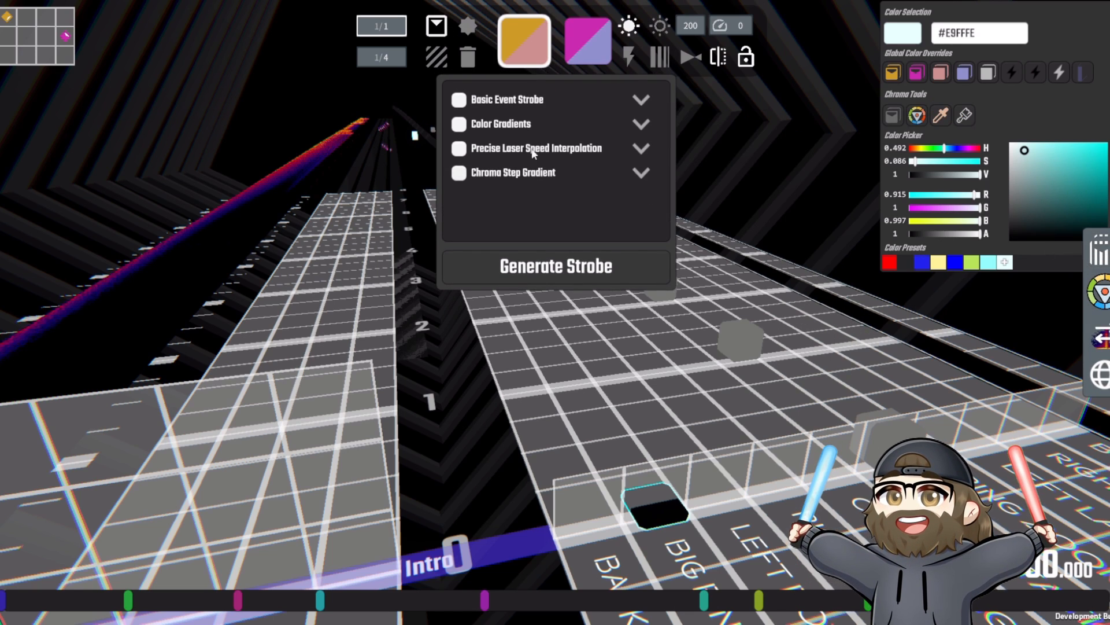
left_click(640, 172)
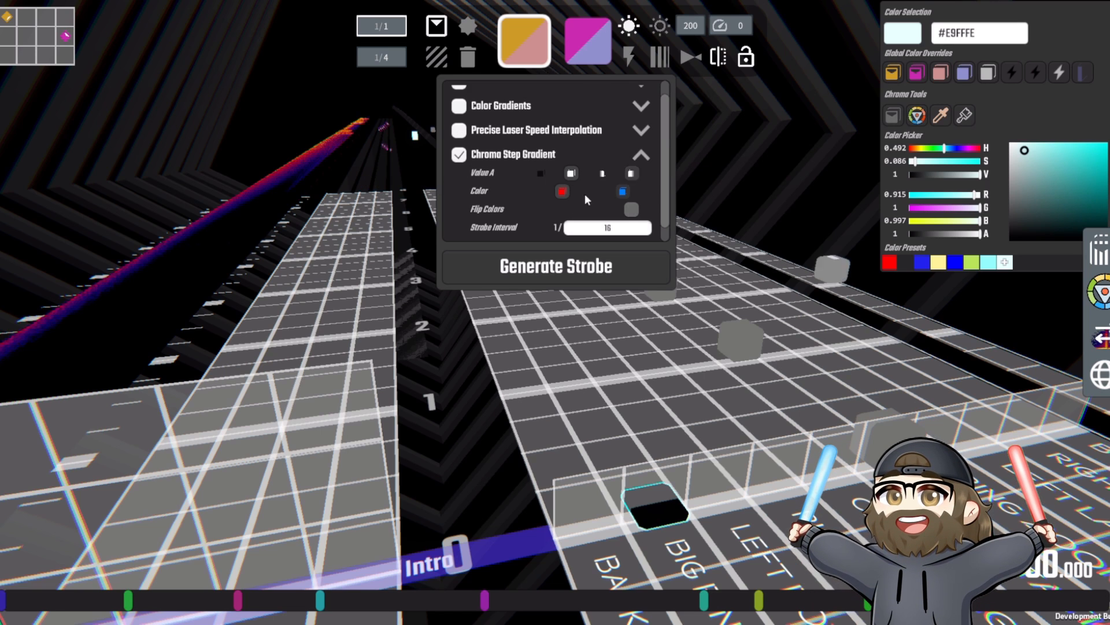
scroll(620, 217, "down", 1)
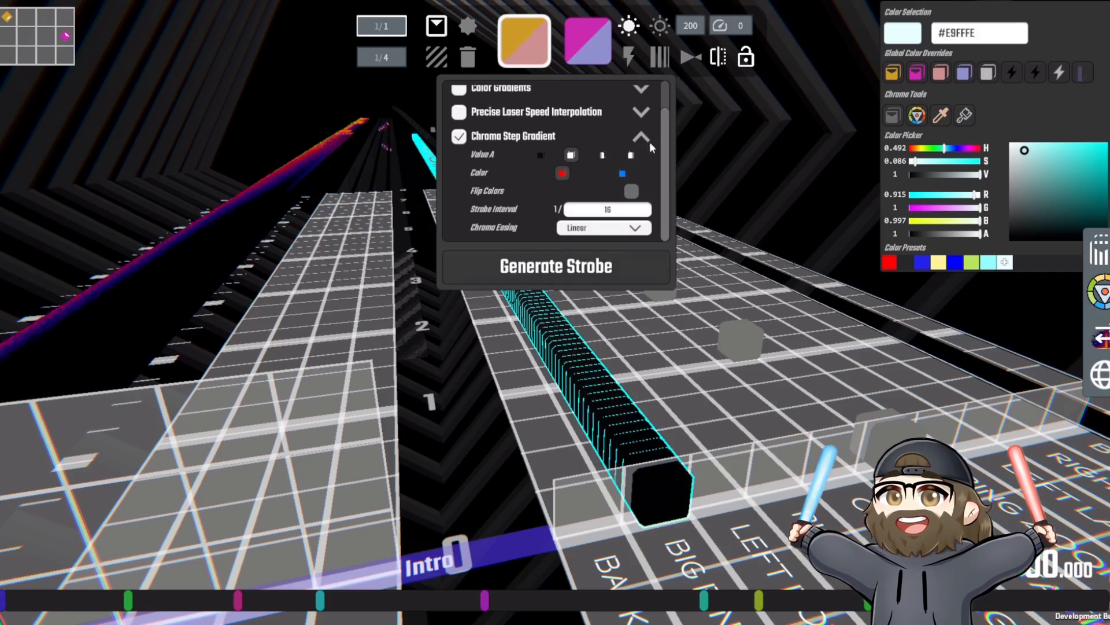
left_click(1098, 256)
key("space")
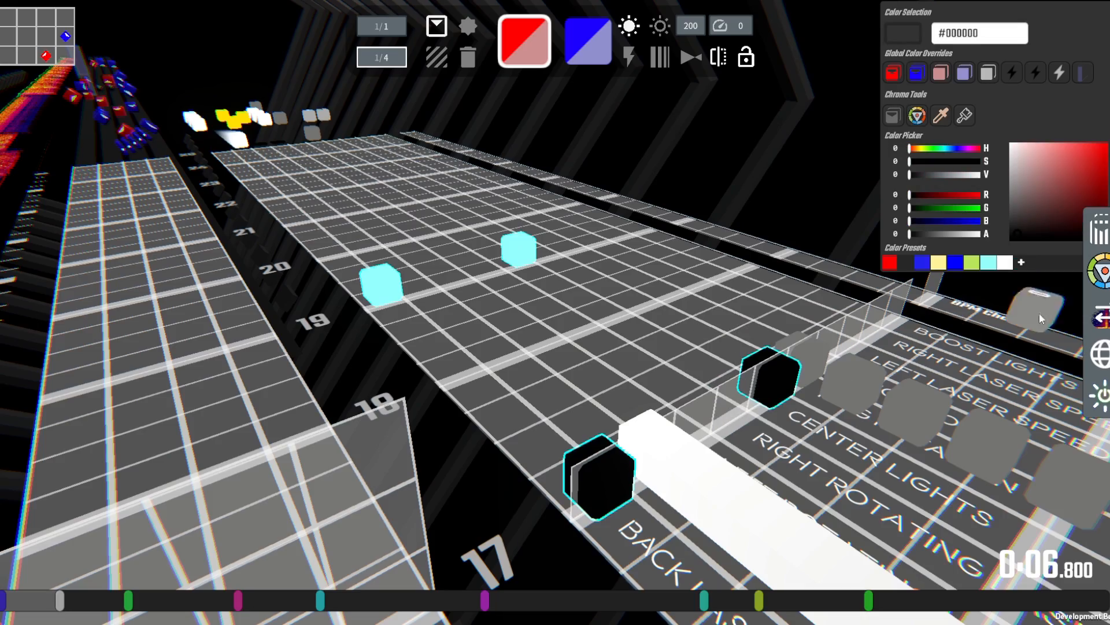
Step: Generate Chroma Step Gradients for the selected Back Lasers and Center Lights events from beat 17 and play them back
left_click(1103, 247)
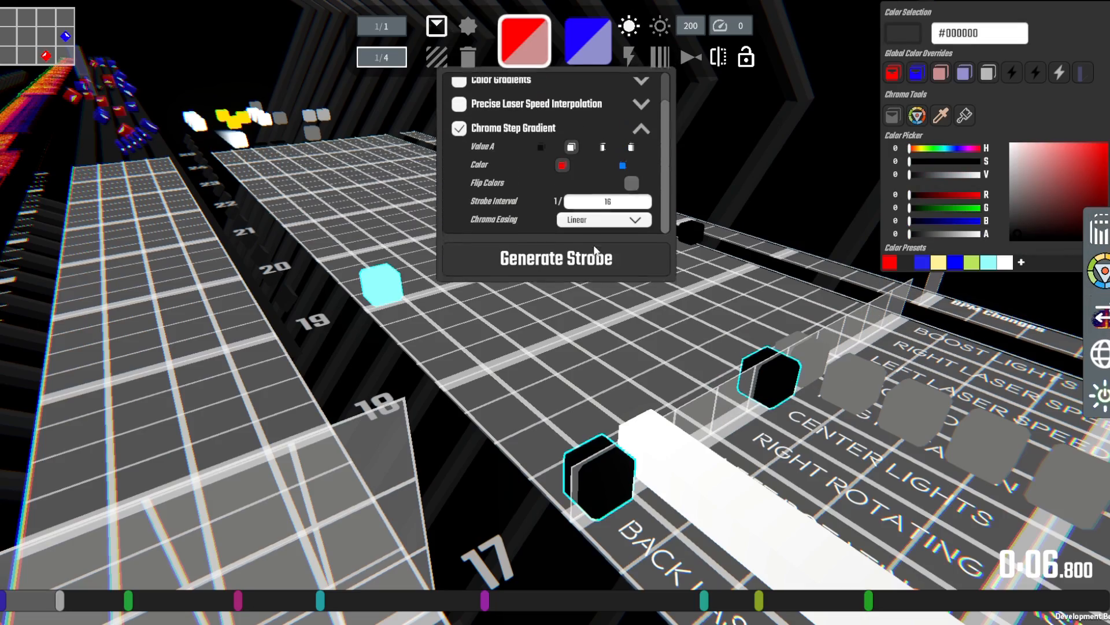
left_click(551, 273)
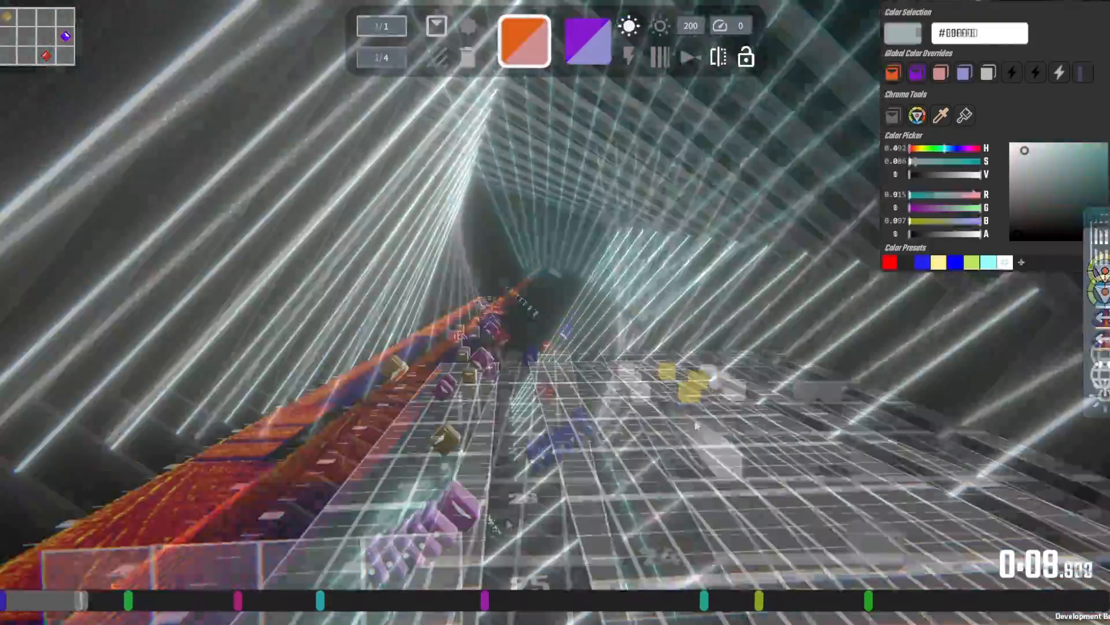
key("space")
right_click_drag(704, 538, 762, 614)
Step: Set the light colour to the black preset #000000 and play back the ring lighting around beats 25 to 29
scroll(690, 539, "up", 3)
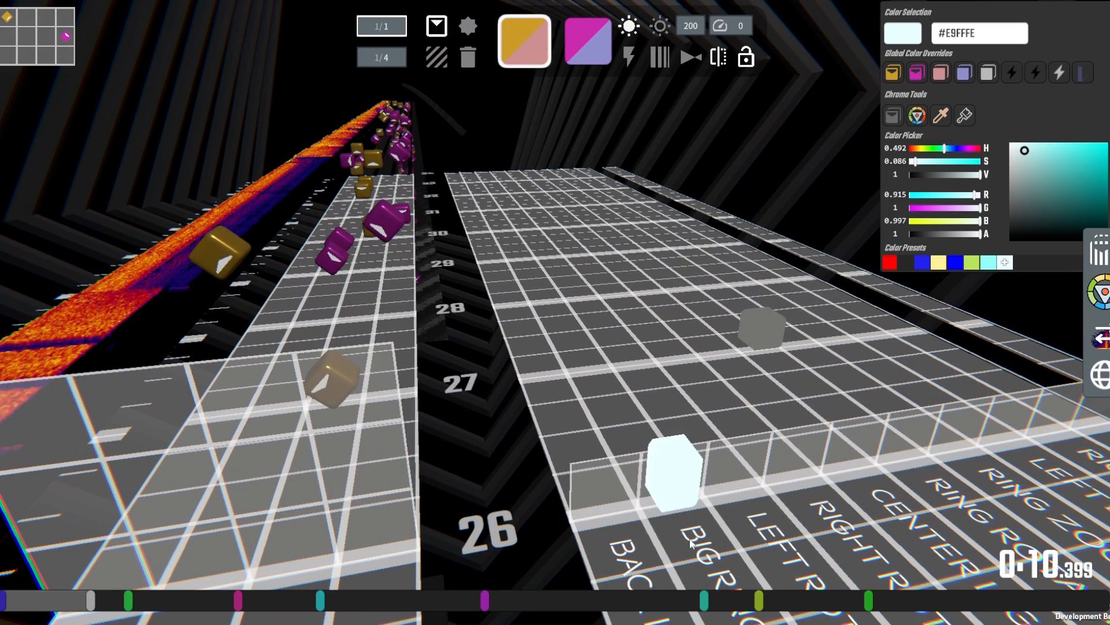
scroll(691, 538, "down", 1)
left_click(903, 263)
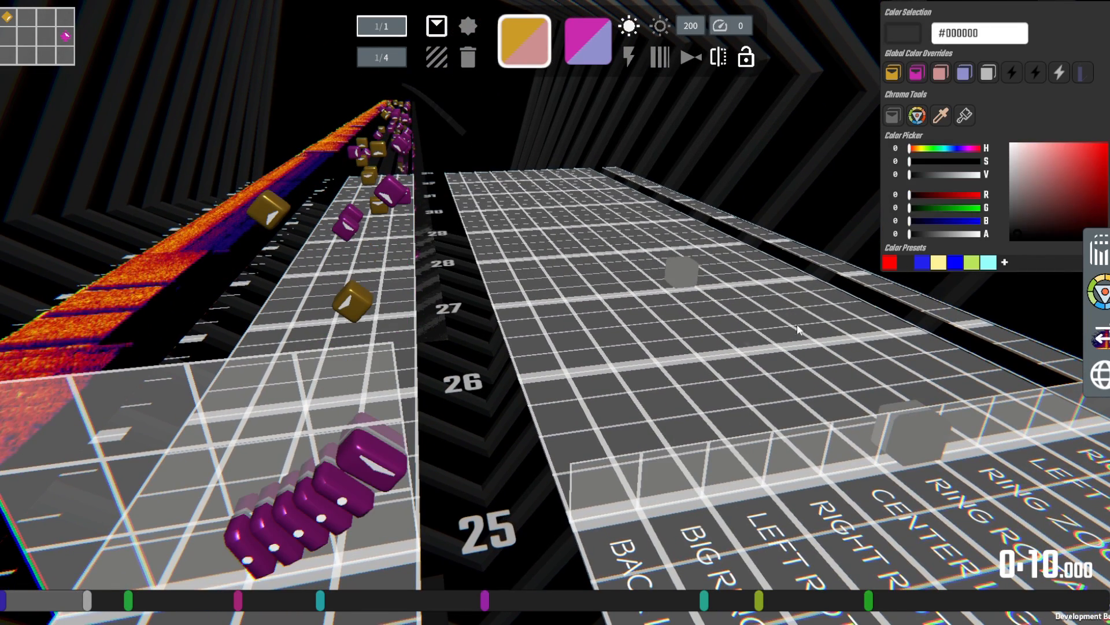
scroll(685, 481, "down", 8)
key("space")
right_click_drag(679, 474, 575, 327)
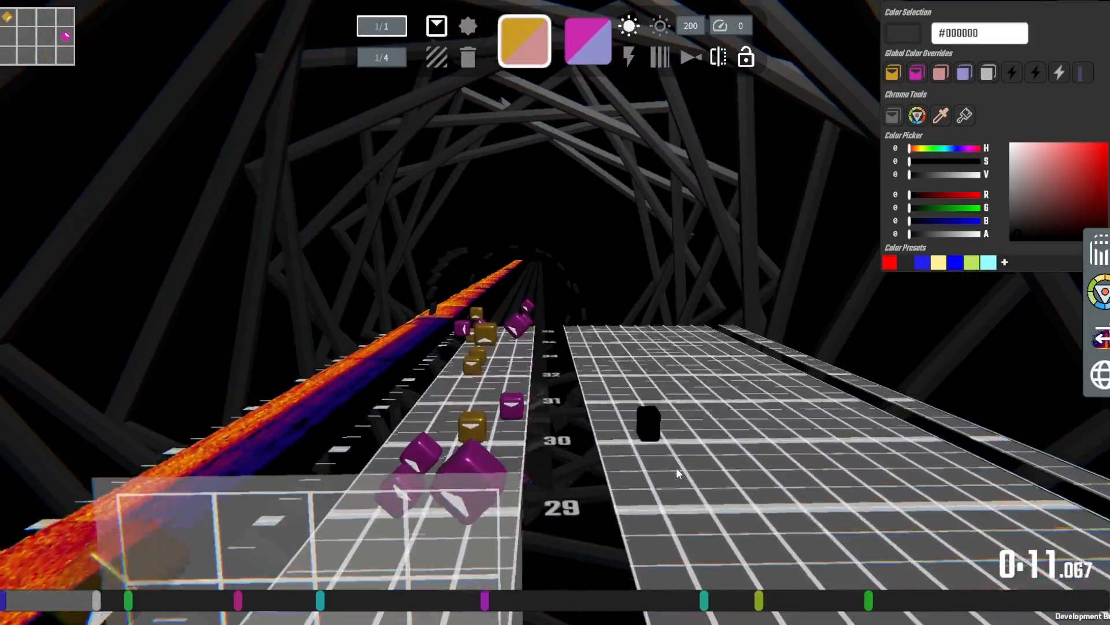
key("space")
scroll(680, 473, "down", 12)
scroll(757, 262, "up", 5)
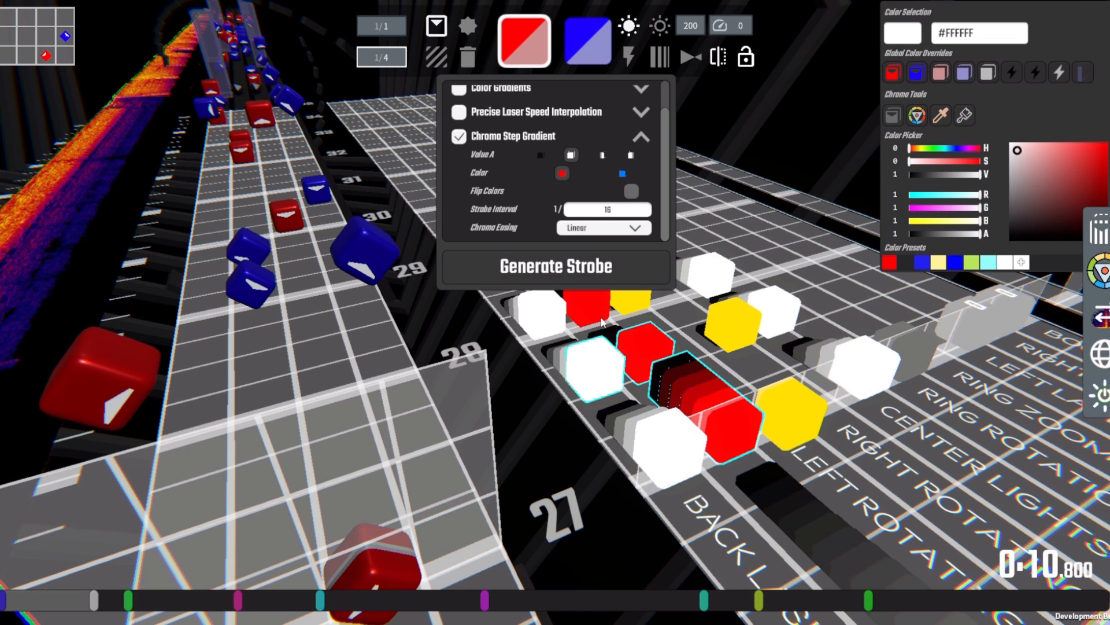
Step: Generate a Chroma Step Gradient between the red Big Rings event near beat 28 and the black event behind it
key("ctrl+a")
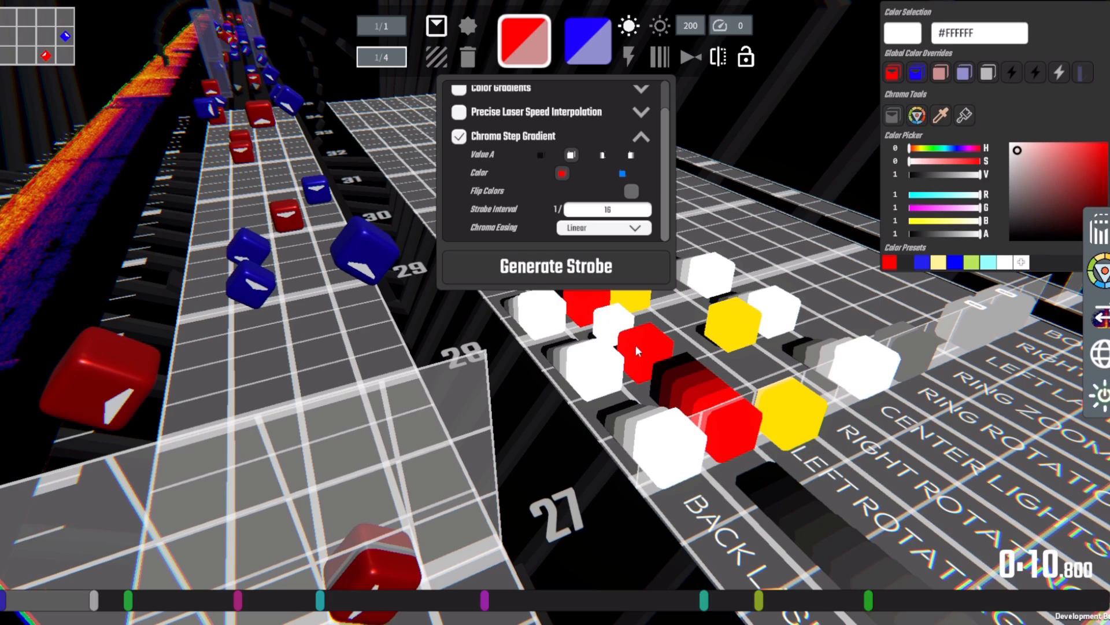
left_click(641, 342, "shift")
left_click(611, 331, "shift")
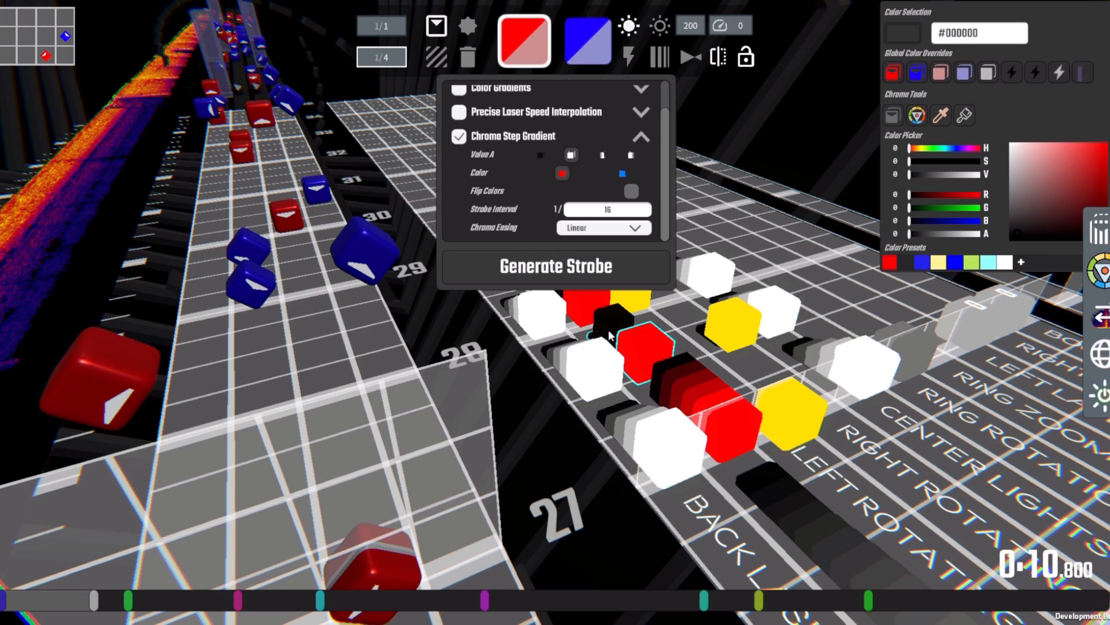
left_click(578, 271)
Step: Play back the lighting around beats 33 to 37 that leads into the Drop marker
scroll(730, 359, "up", 2)
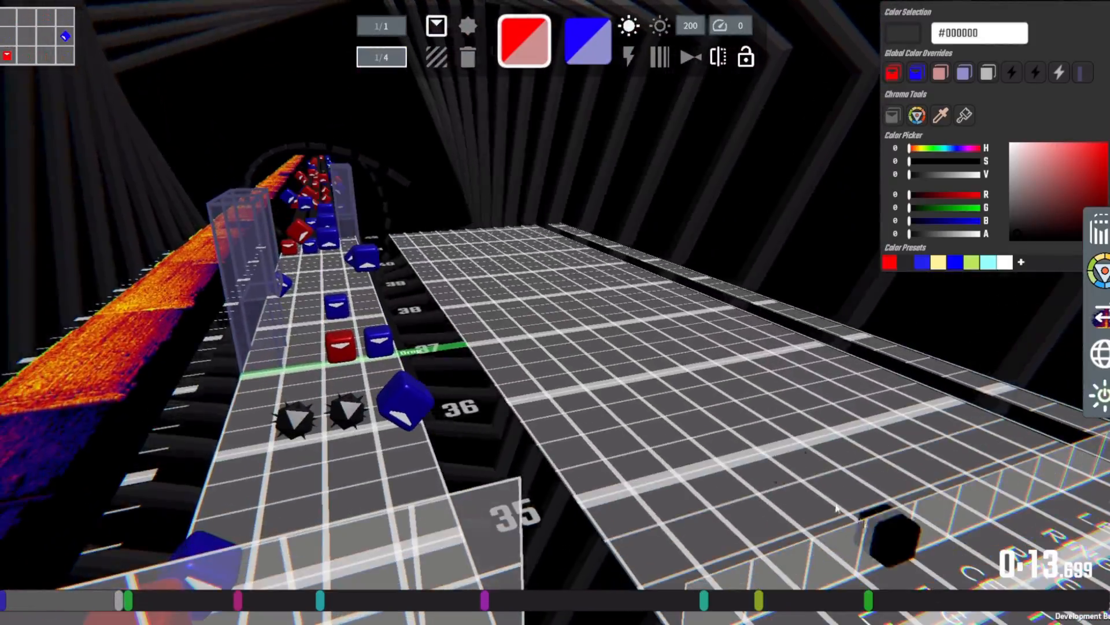
scroll(837, 508, "up", 10)
scroll(728, 464, "down", 3)
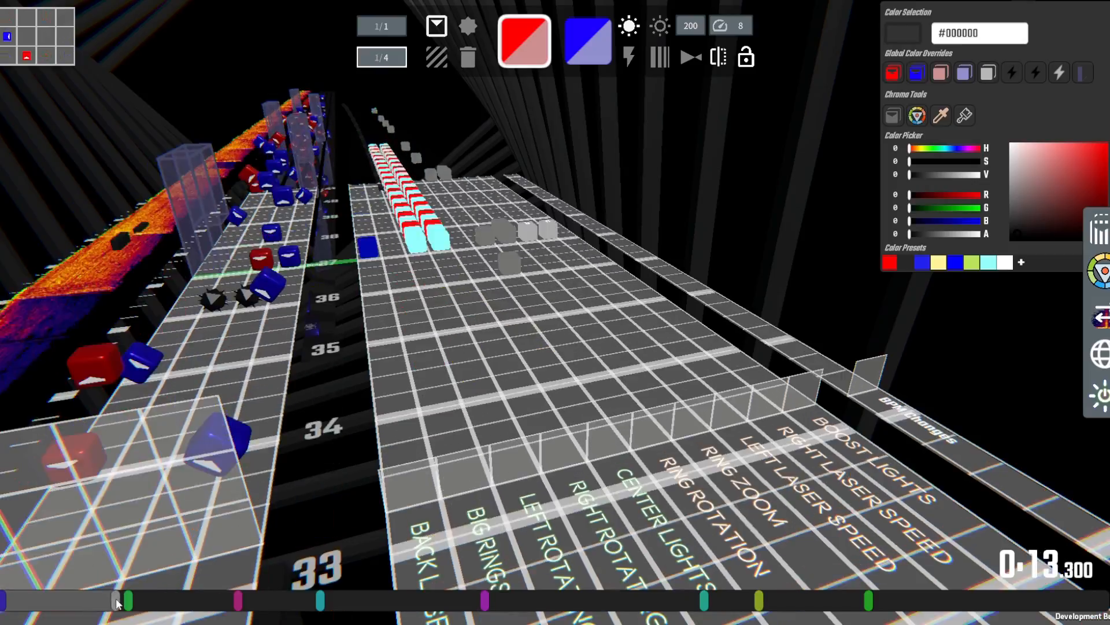
key("space")
right_click_drag(379, 512, 280, 383)
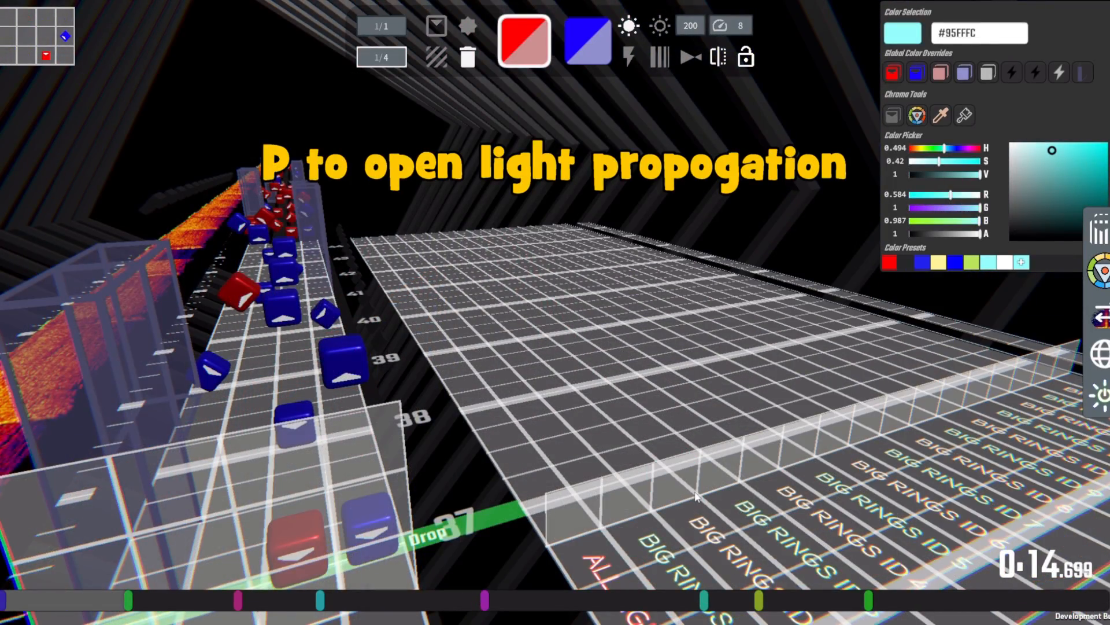
Step: In light propagation, add a cyan All Lights event and red single-laser events to the Left Rotating Lasers at beat 37 and play them back
right_click_drag(743, 485, 859, 517)
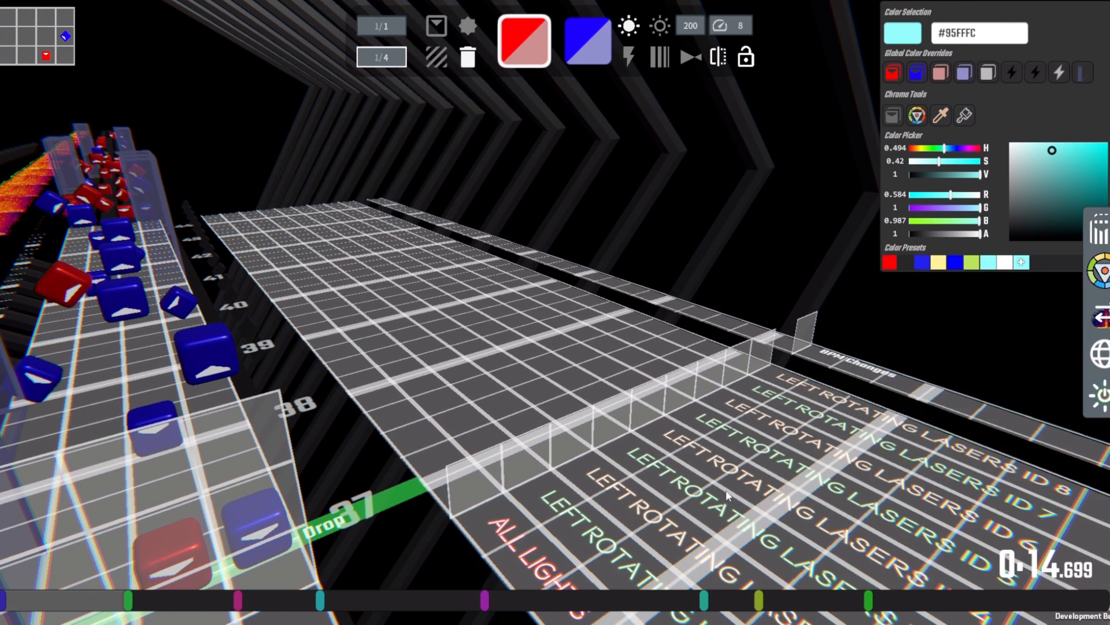
key("Page_Up")
key("Page_Down")
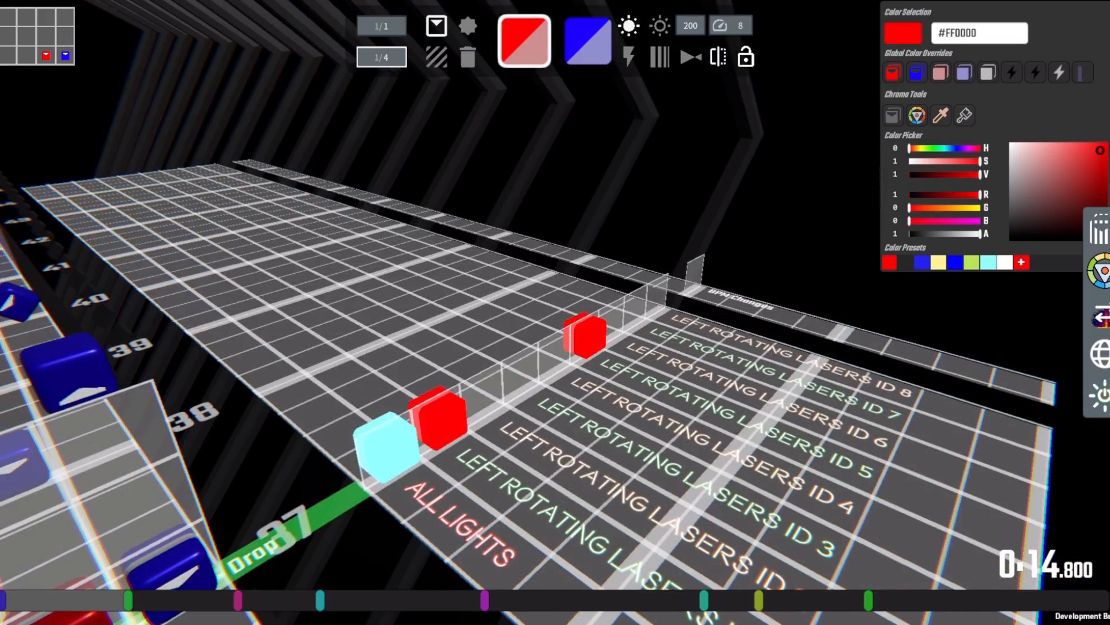
right_click_drag(585, 341, 503, 300)
key("space")
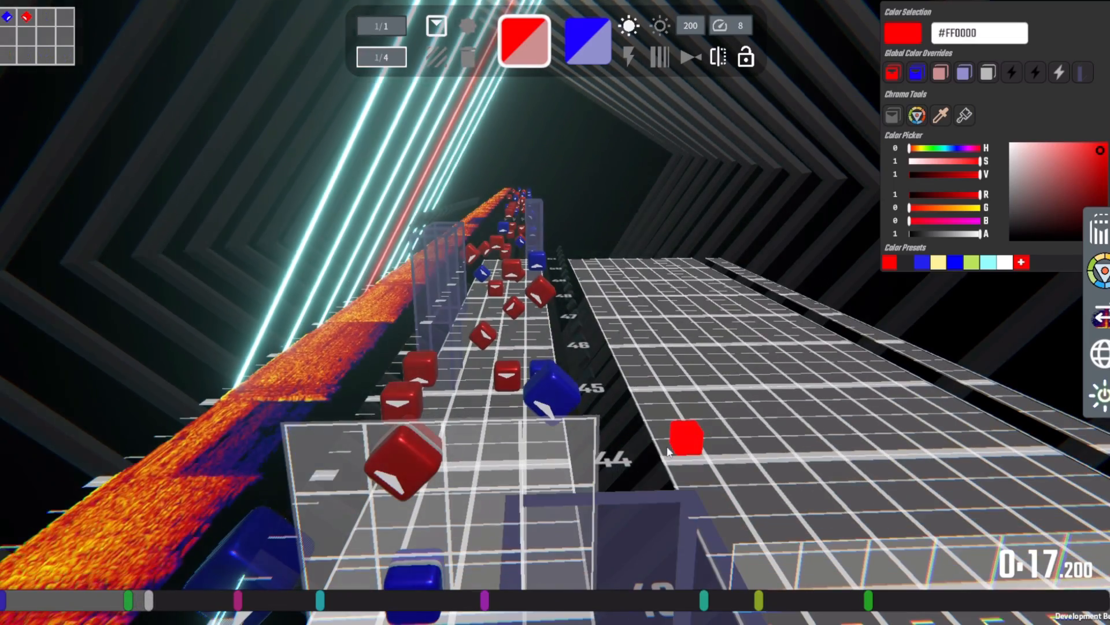
Step: Step back through the cyan and red events on the individual Right Rotating Lasers to the Drop marker and play them back
scroll(667, 452, "down", 2)
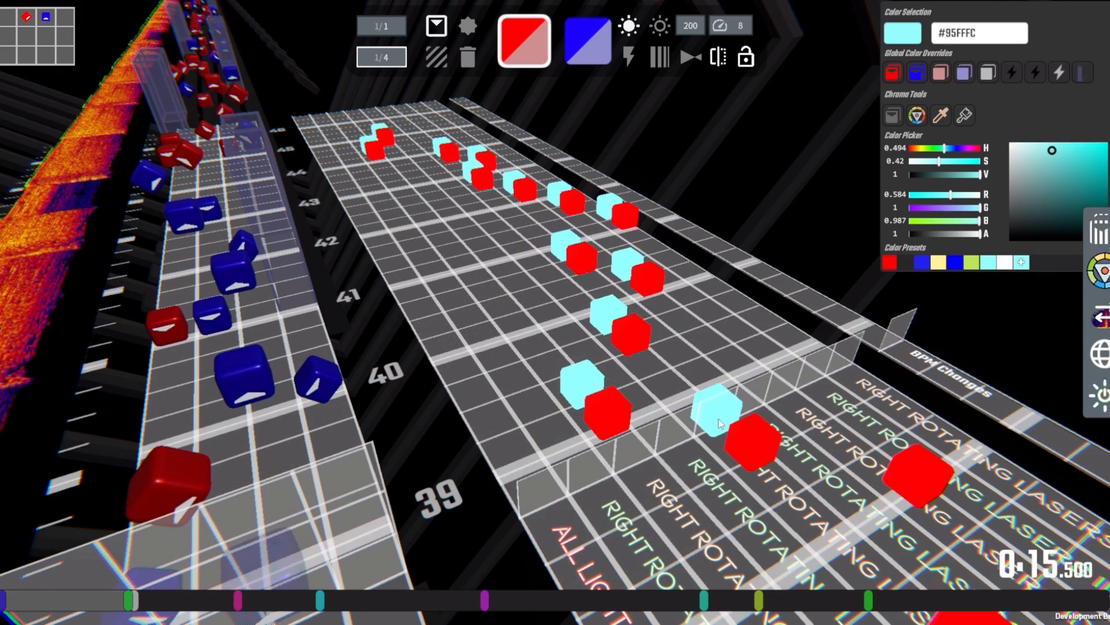
scroll(765, 397, "up", 1)
scroll(773, 397, "down", 2)
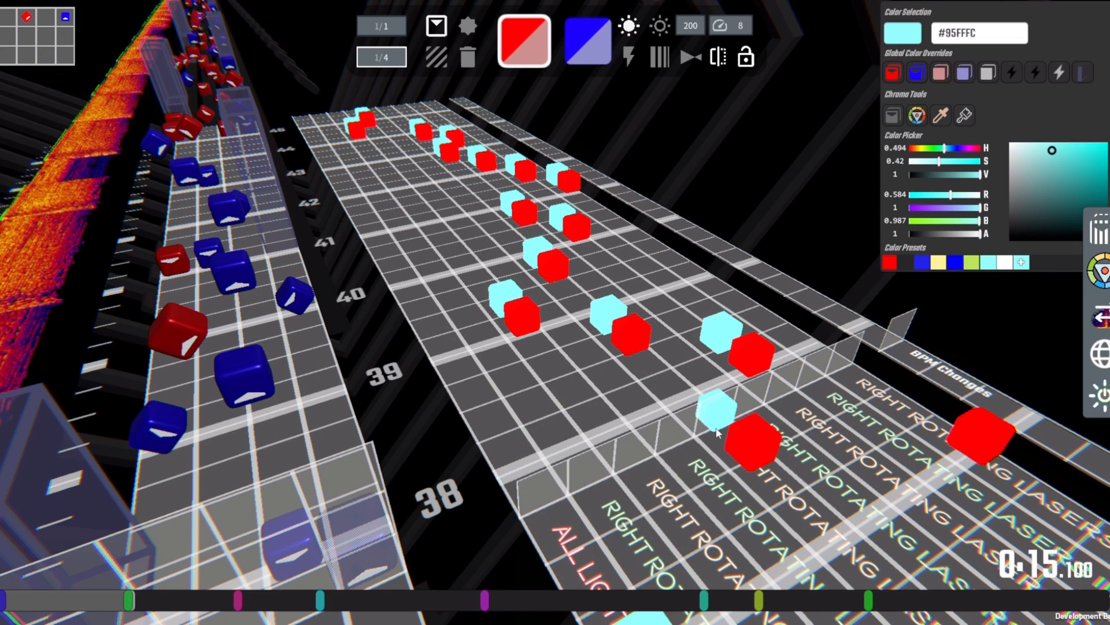
scroll(854, 433, "down", 2)
left_click(555, 440)
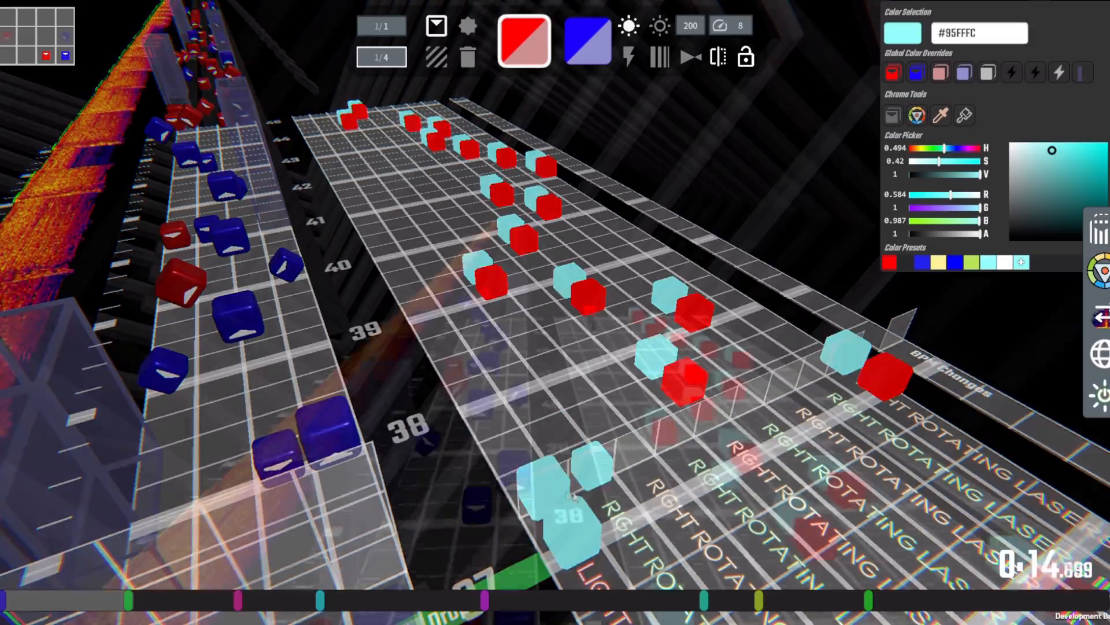
key("space")
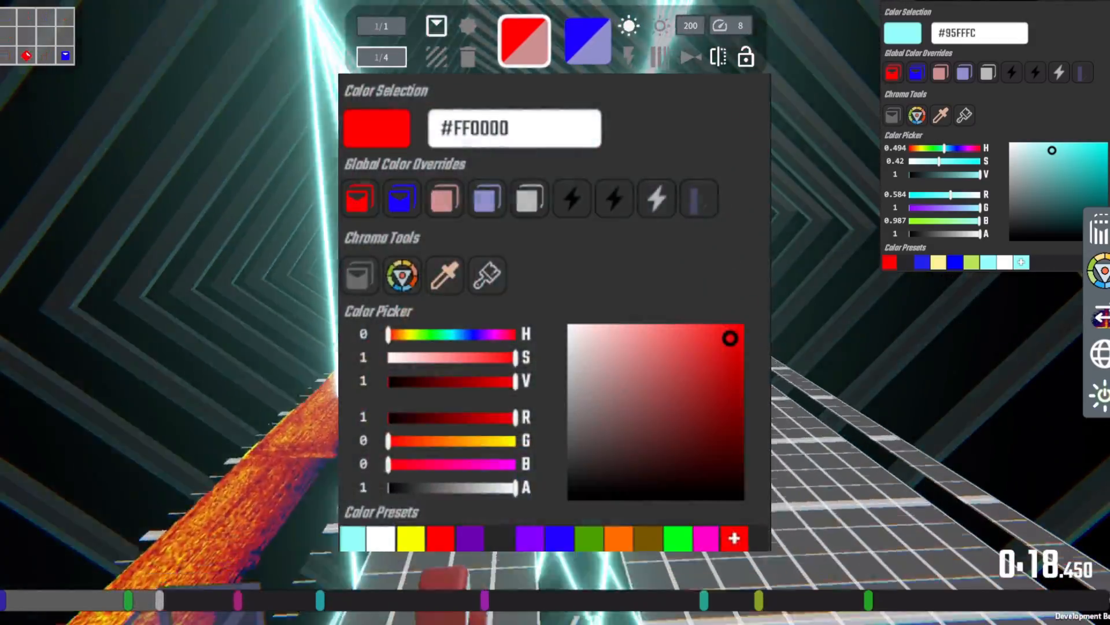
Step: Stop the playback and select the cyan Big Rings event at beat 40
key("space")
scroll(730, 493, "down", 1)
scroll(940, 503, "down", 1)
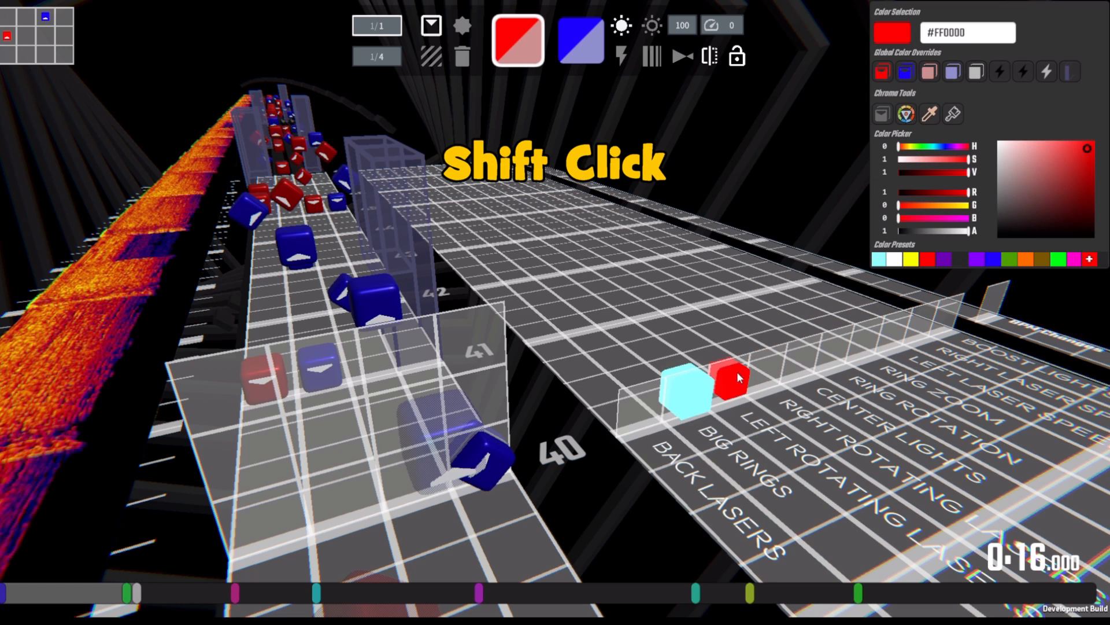
left_click(684, 394, "shift")
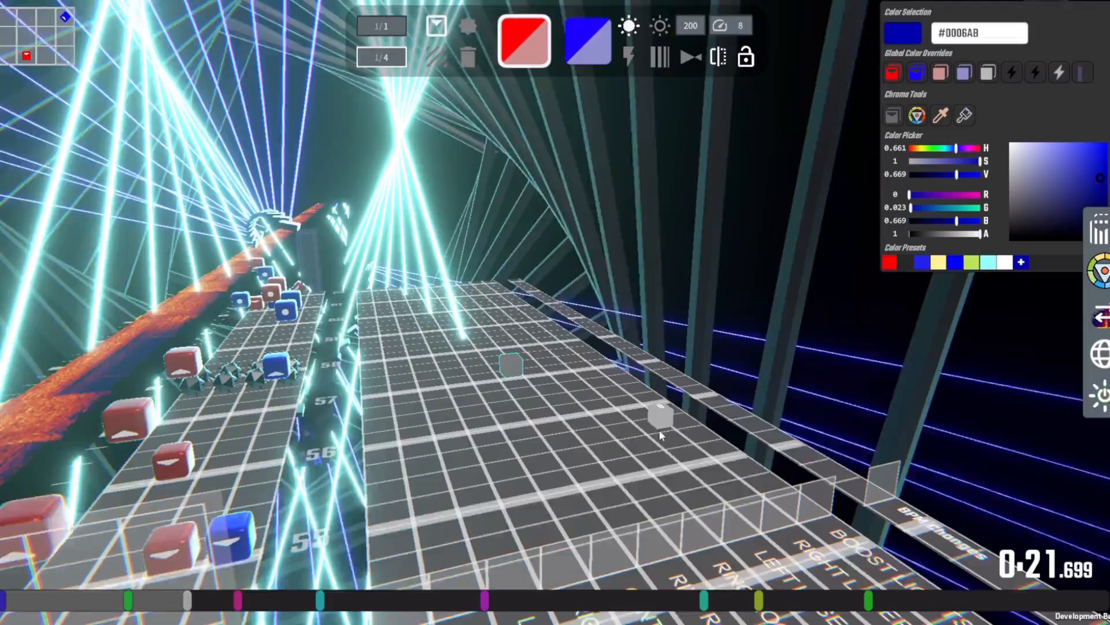
Step: Play back the lighting around beats 56 to 60 and the section around the magenta Back Lasers event at beat 43
key("space")
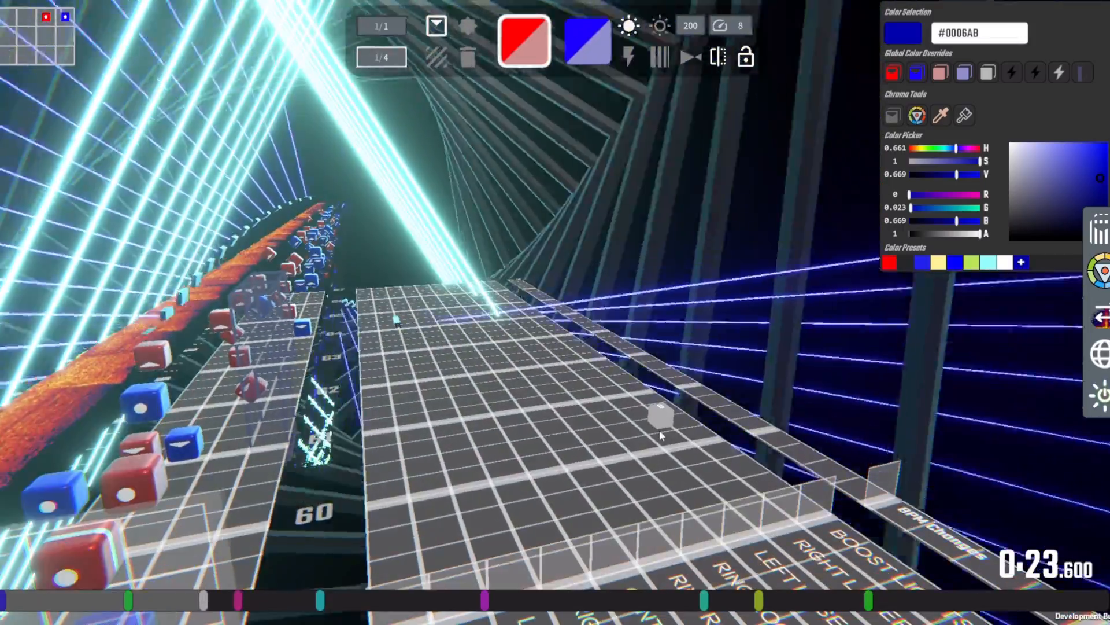
scroll(660, 430, "down", 8)
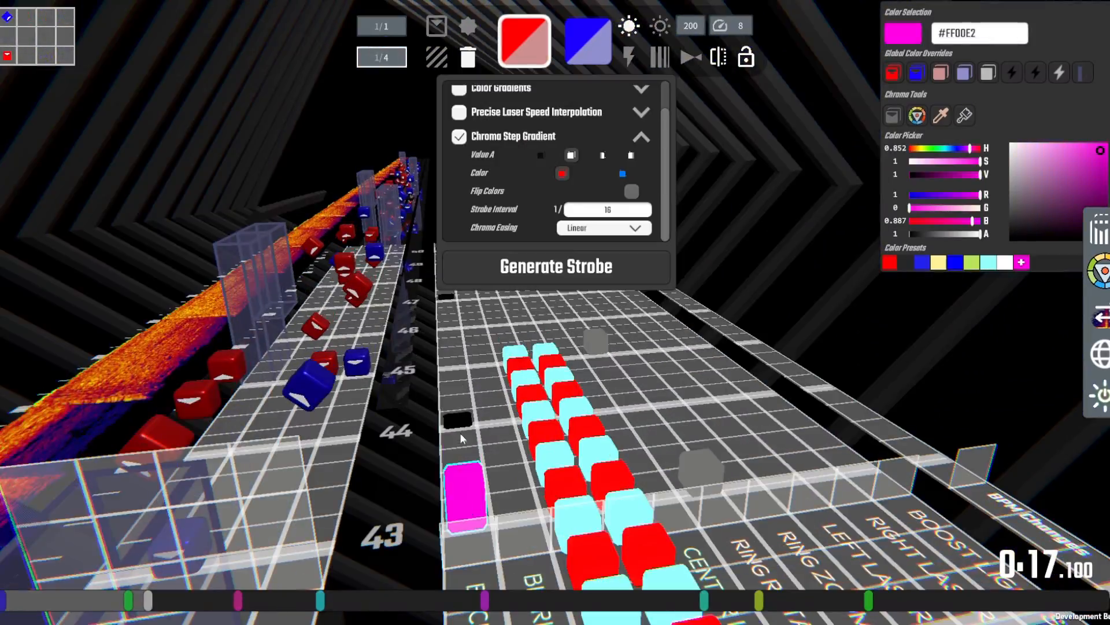
key("space")
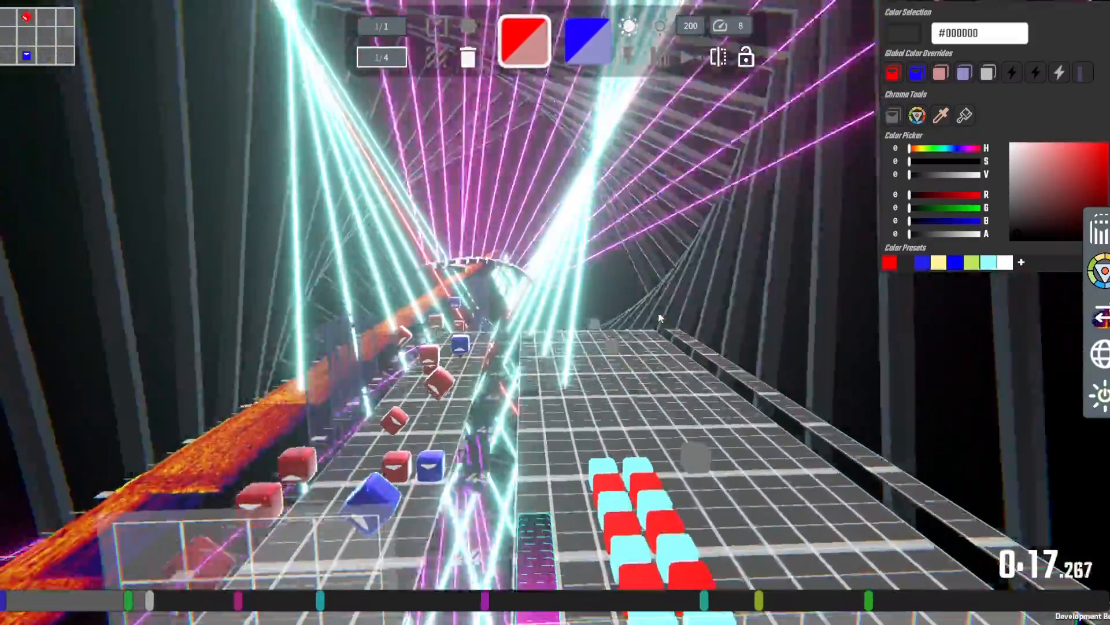
key("space")
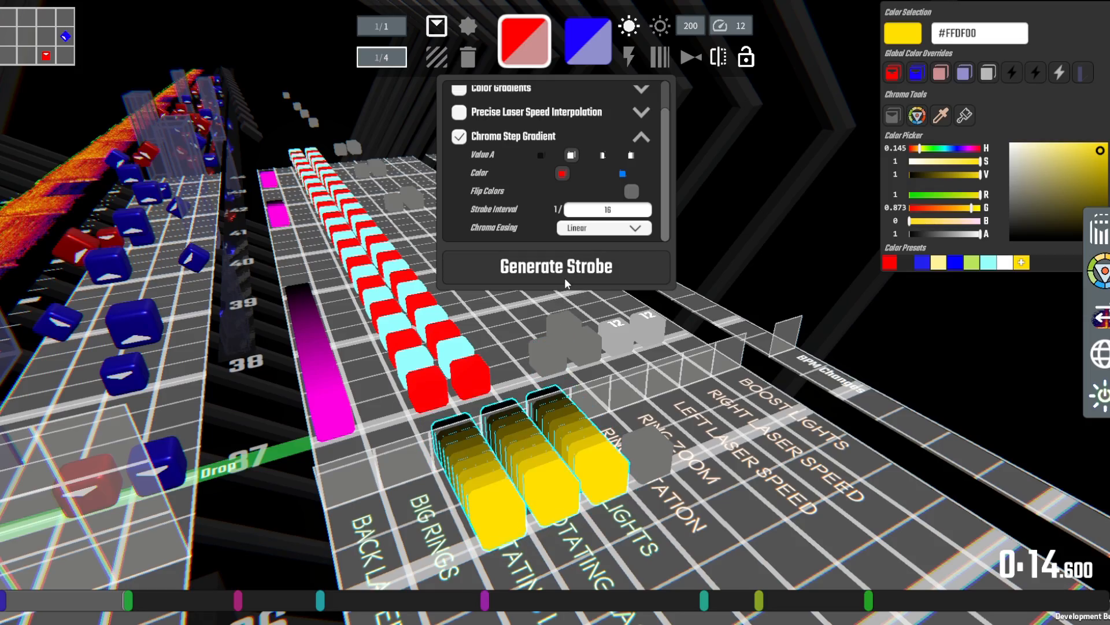
Step: Play back the yellow-to-black step gradients that lead into the Drop marker
scroll(883, 372, "down", 16)
key("space")
right_click_drag(882, 378, 767, 291)
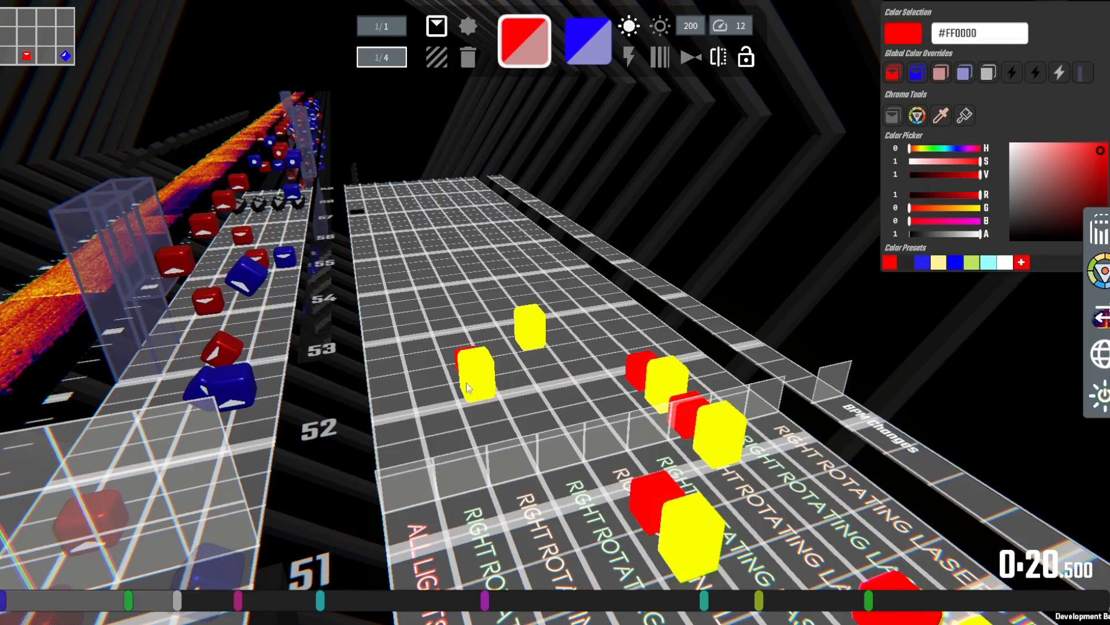
Step: Play back the red and yellow rotating-laser lighting around beats 52 to 54
scroll(625, 435, "down", 8)
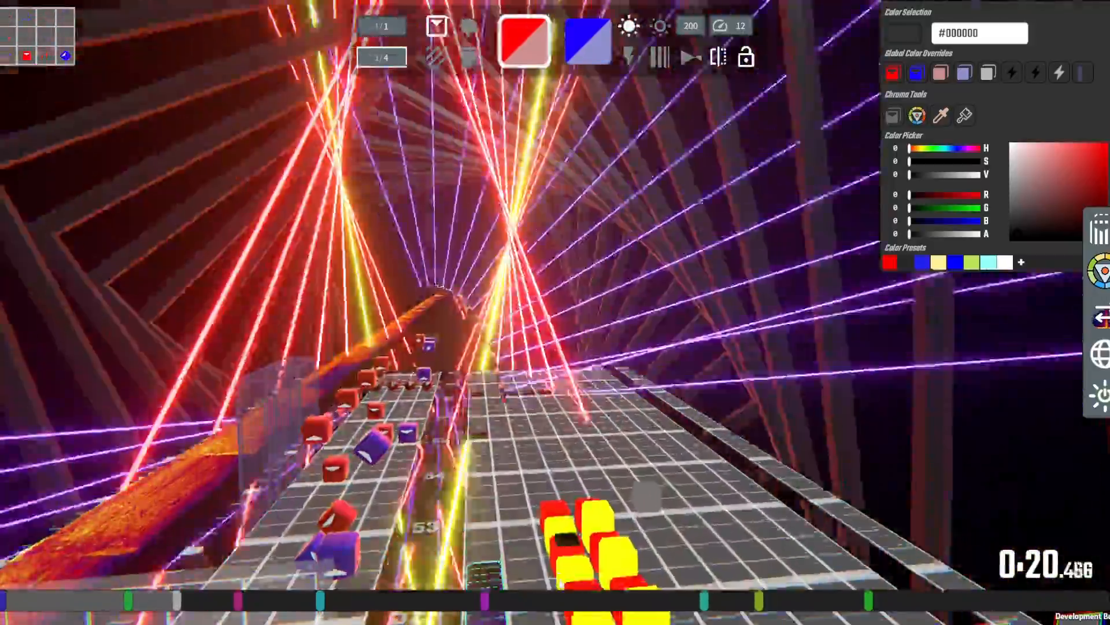
key("space")
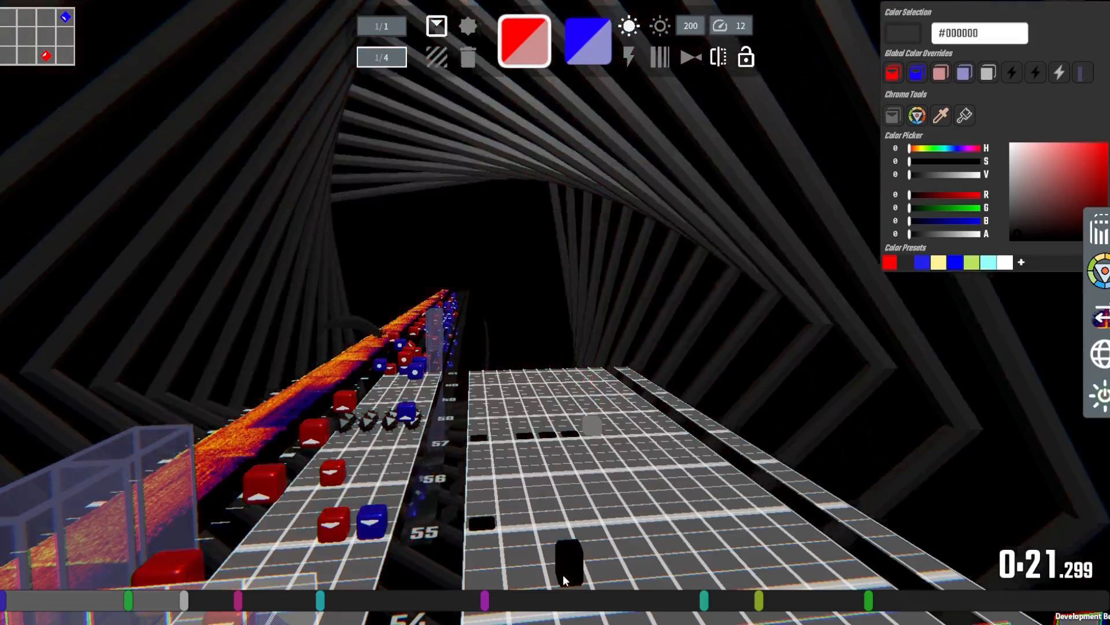
key("space")
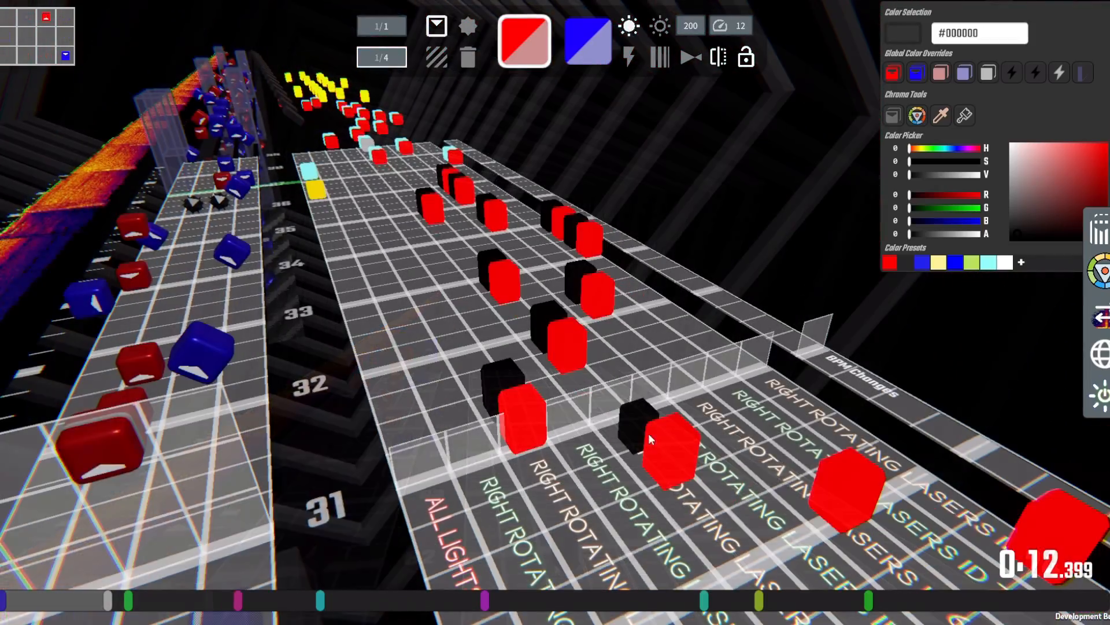
Step: Add black events after the red single-laser events on the Right Rotating Lasers around beats 30 to 31 and play them back
scroll(636, 425, "down", 1)
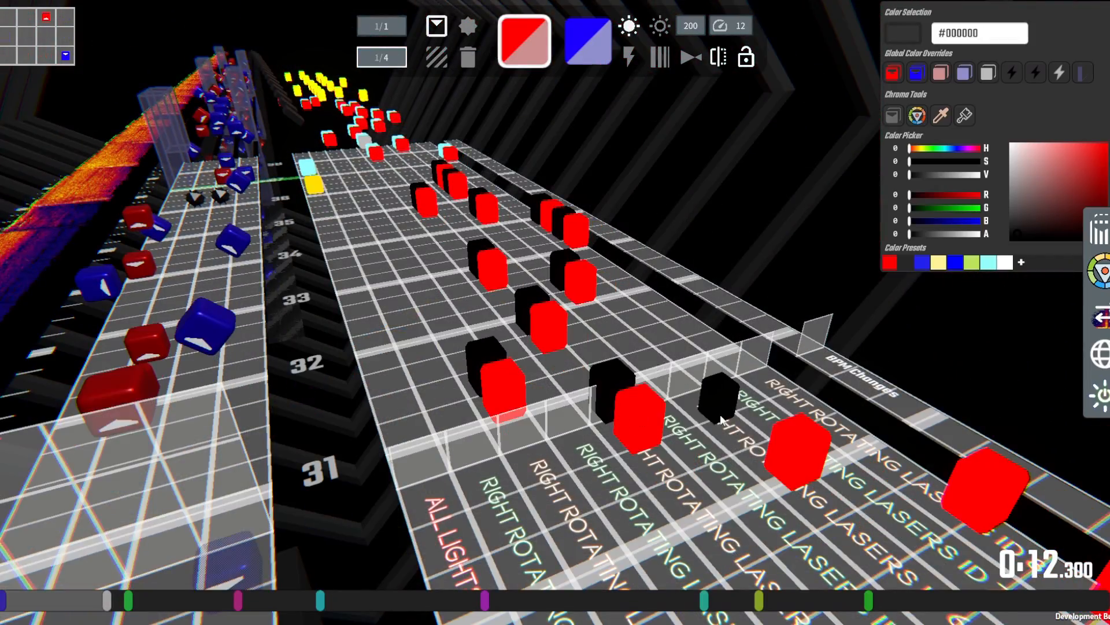
scroll(722, 419, "down", 2)
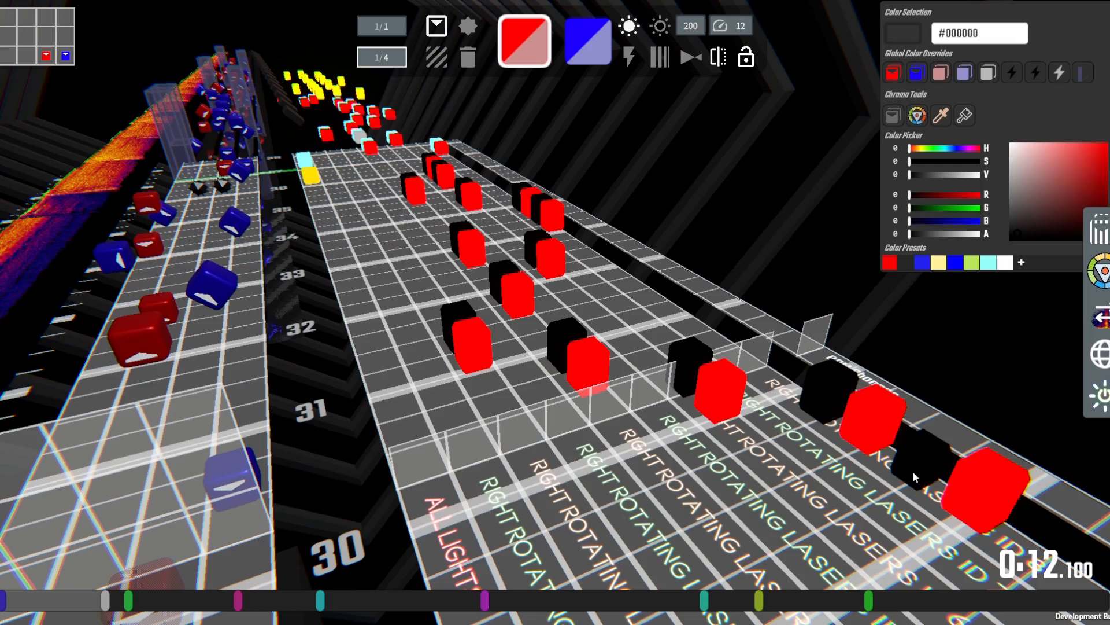
scroll(912, 472, "down", 19)
right_click_drag(747, 511, 554, 390)
key("space")
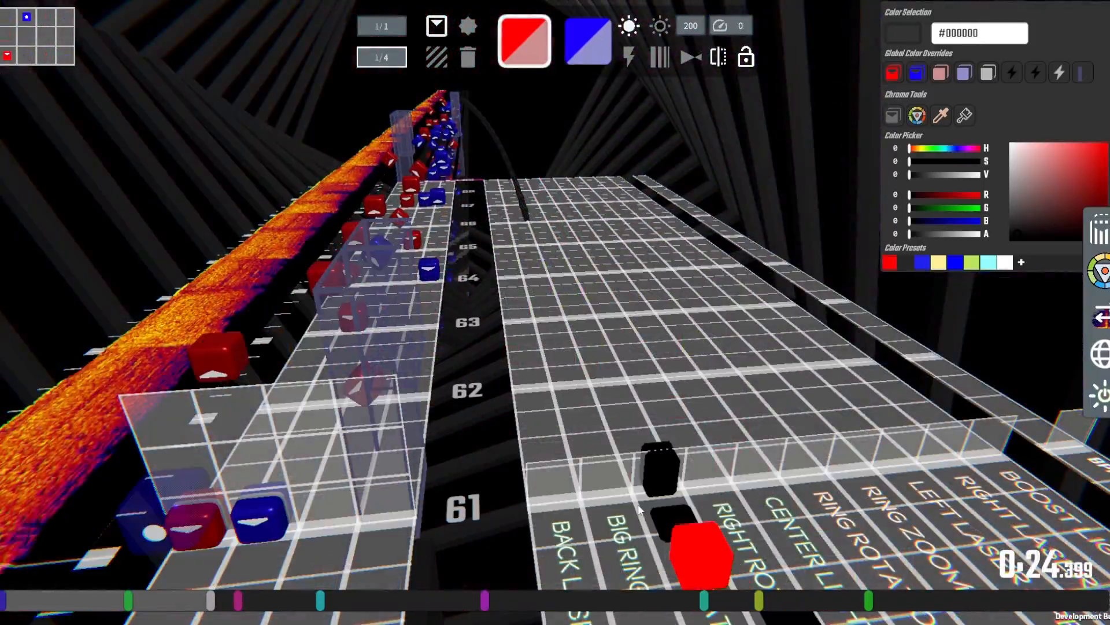
Step: Paste the magenta step gradient into the Back Lasers near beat 68 and play back the section leading to it
key("space")
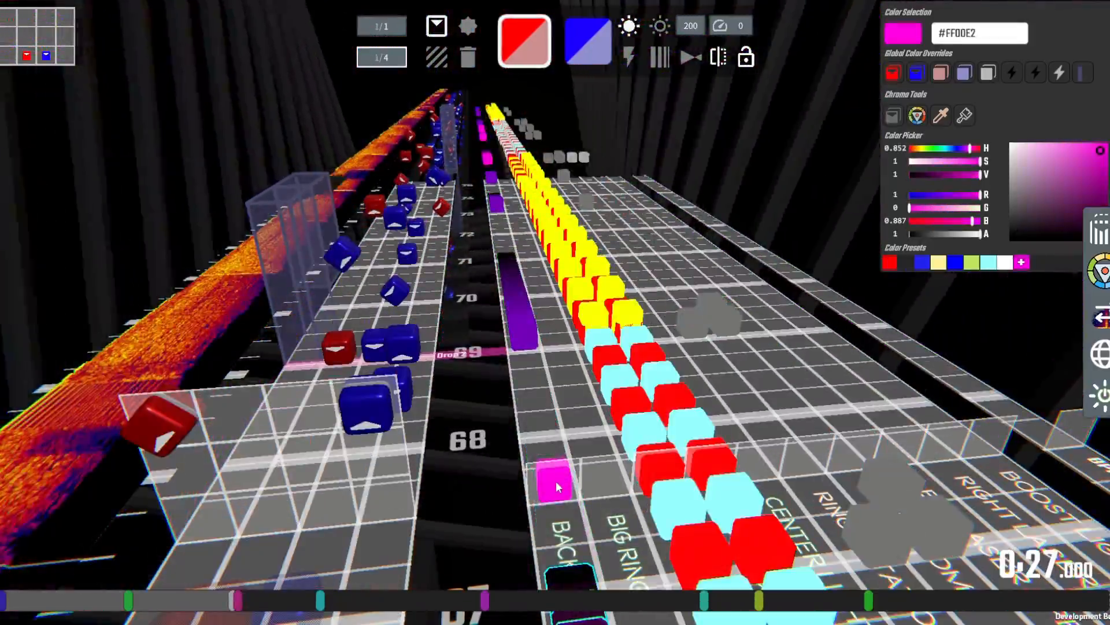
key("ctrl+v")
scroll(556, 484, "down", 10)
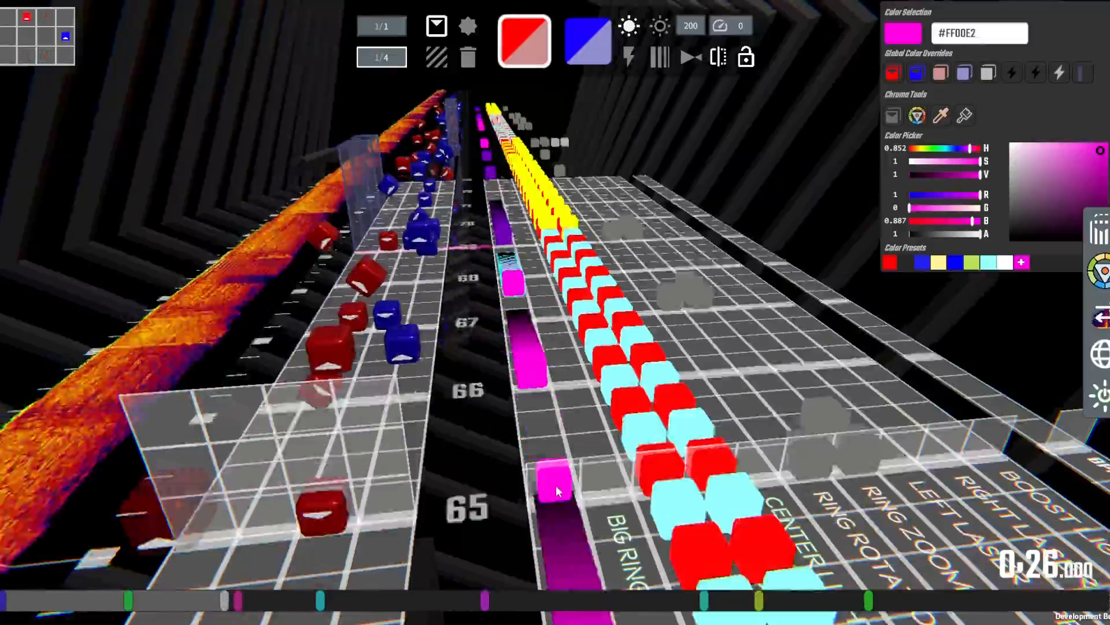
key("space")
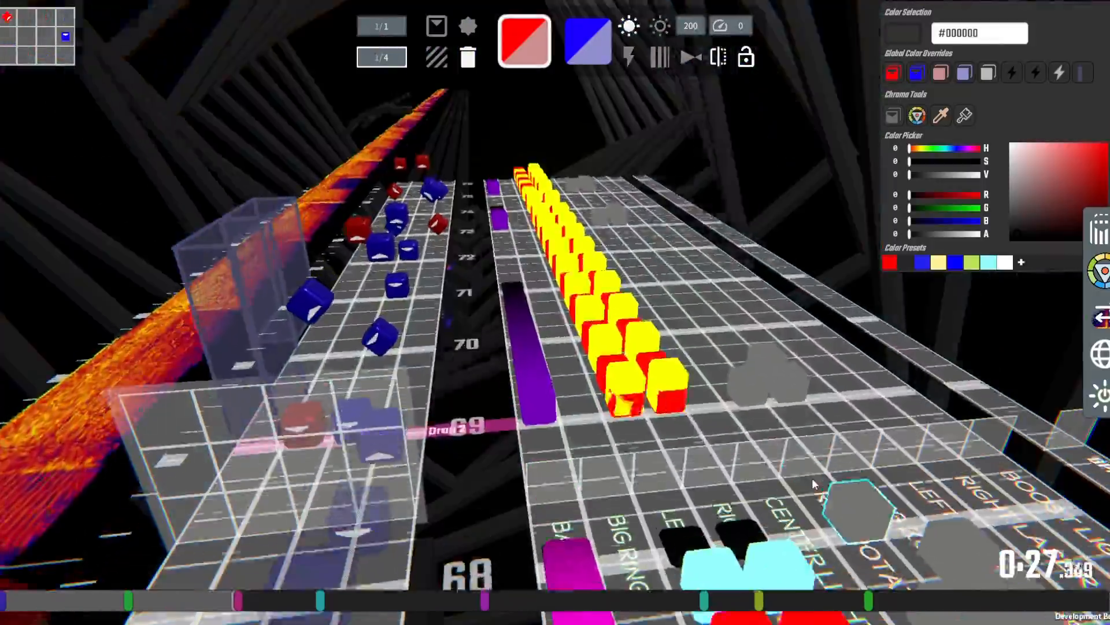
Step: Play back the lighting from around beat 64 into the second drop marker at beat 69
key("space")
scroll(807, 482, "down", 14)
scroll(800, 485, "down", 16)
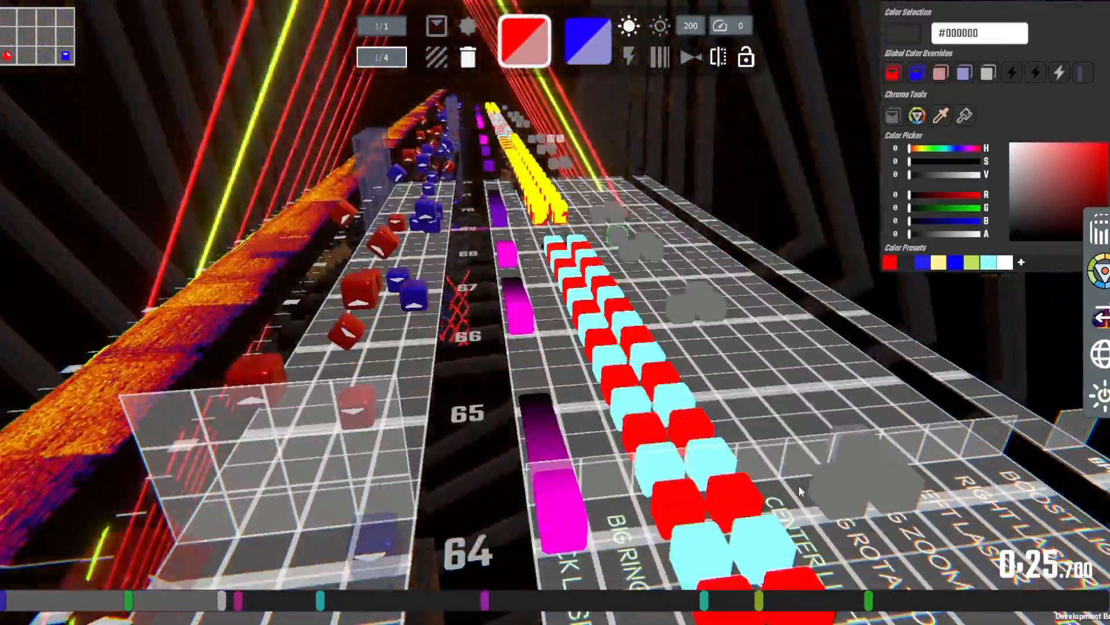
scroll(799, 484, "up", 16)
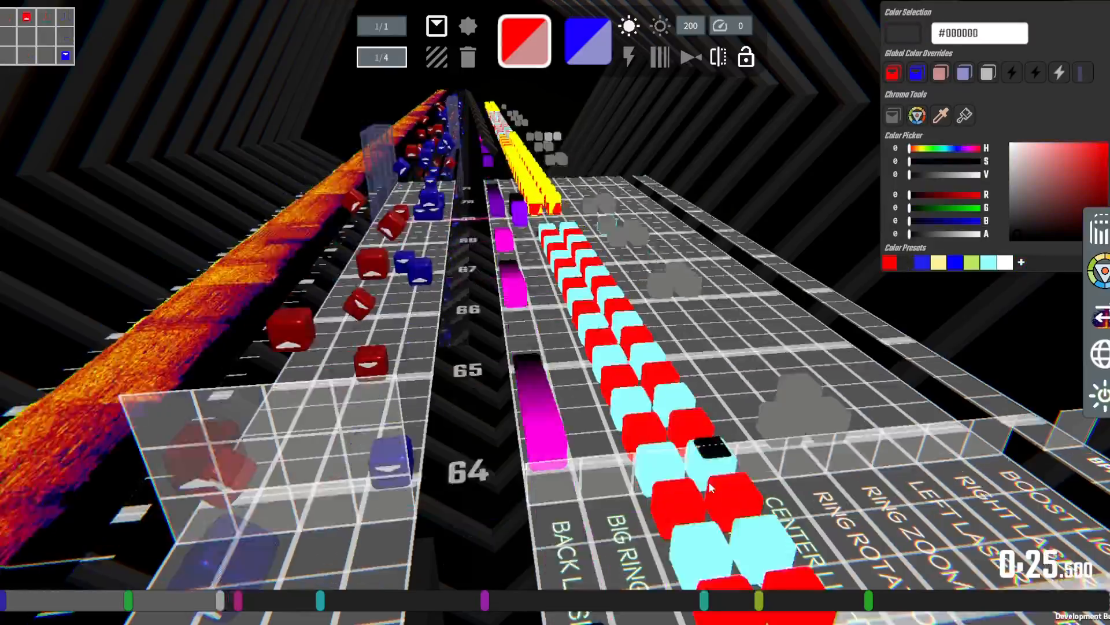
key("space")
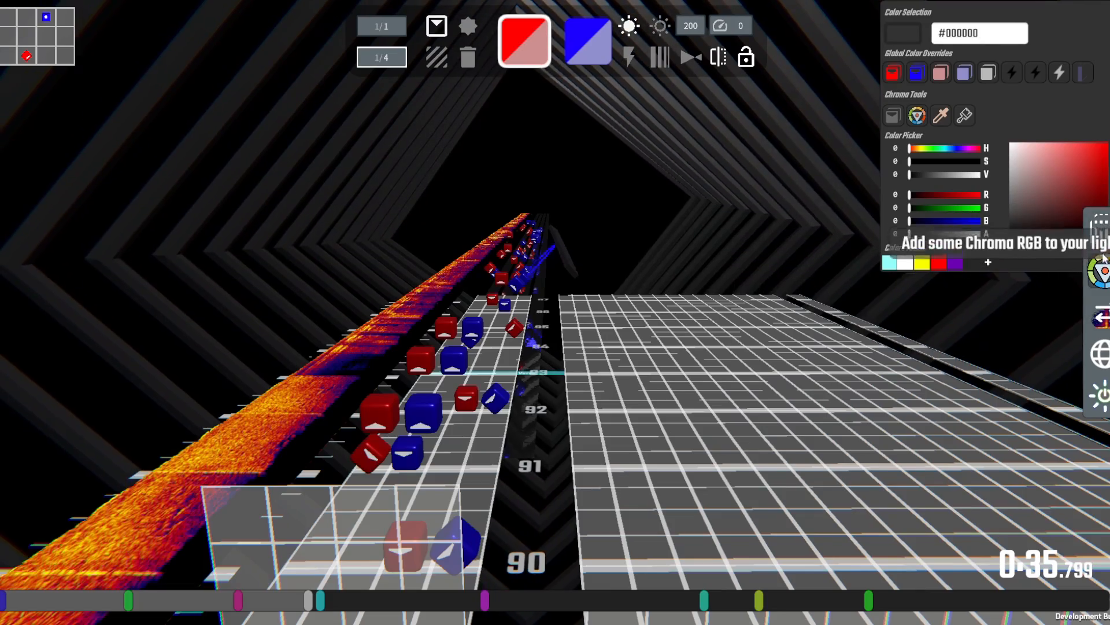
Step: Hide the Chroma colour picker and toggle the Big Rings light propagation around beat 84
left_click(1103, 269)
scroll(862, 351, "down", 20)
right_click_drag(766, 415, 918, 530)
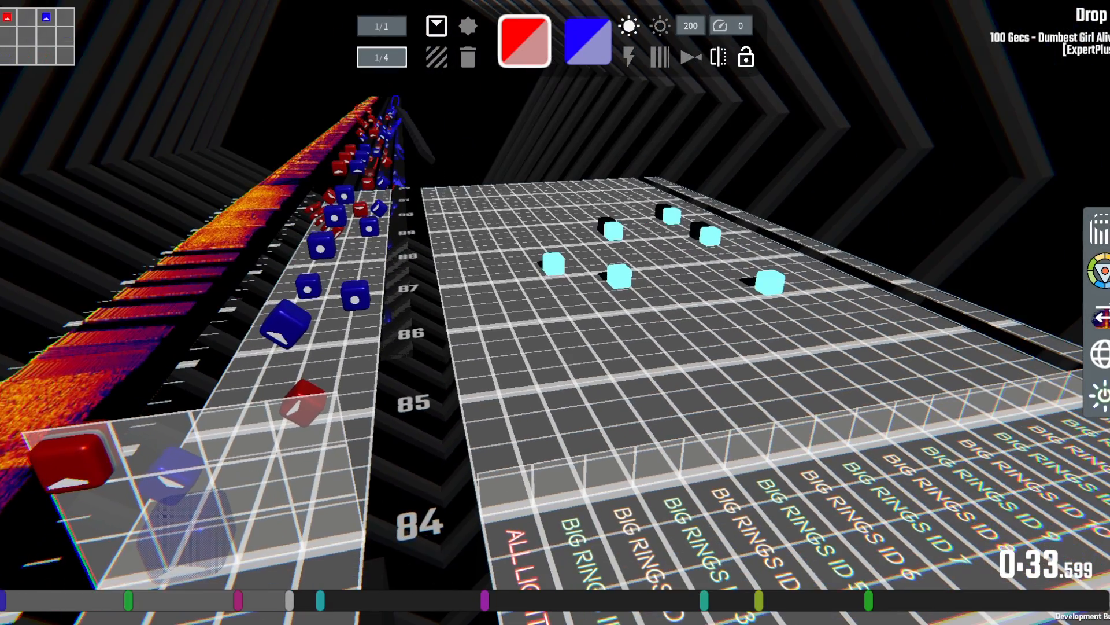
key("p")
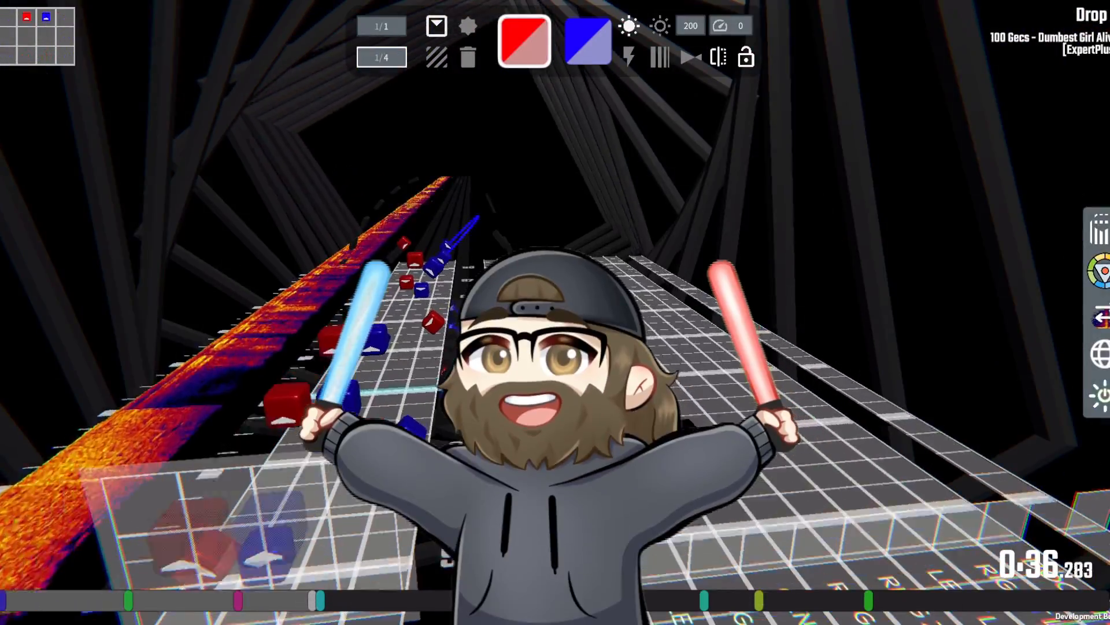
Step: Examine the cyan and green single-laser events stepping across the Right Rotating Lasers from the Drop marker at beat 37
scroll(405, 347, "down", 20)
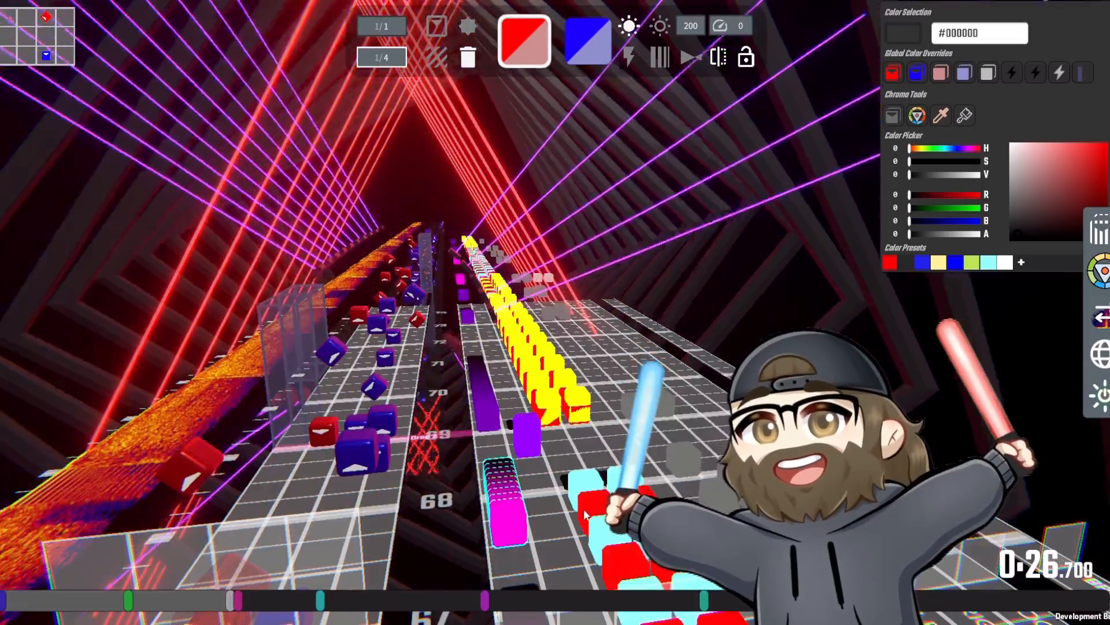
scroll(583, 507, "down", 6)
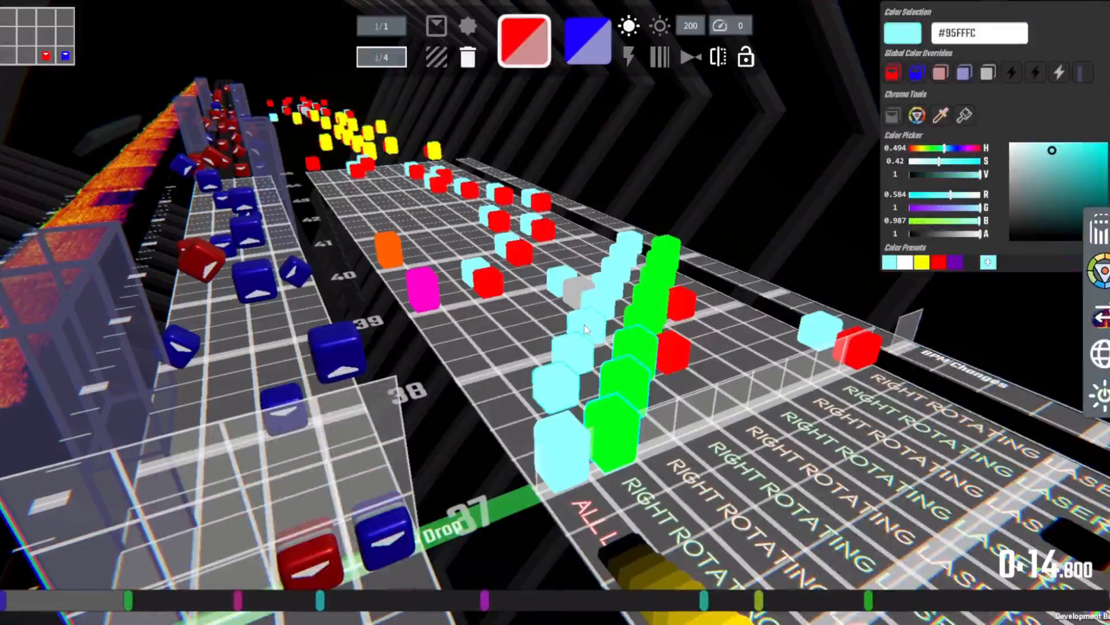
scroll(658, 344, "up", 2)
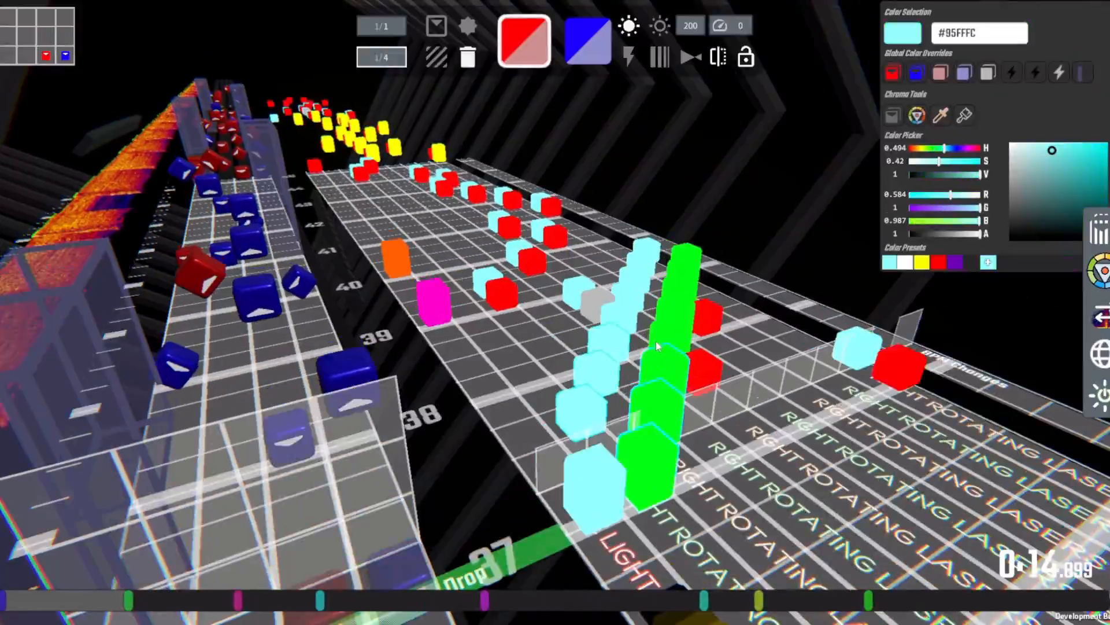
right_click_drag(665, 348, 543, 393)
key("w")
key("d")
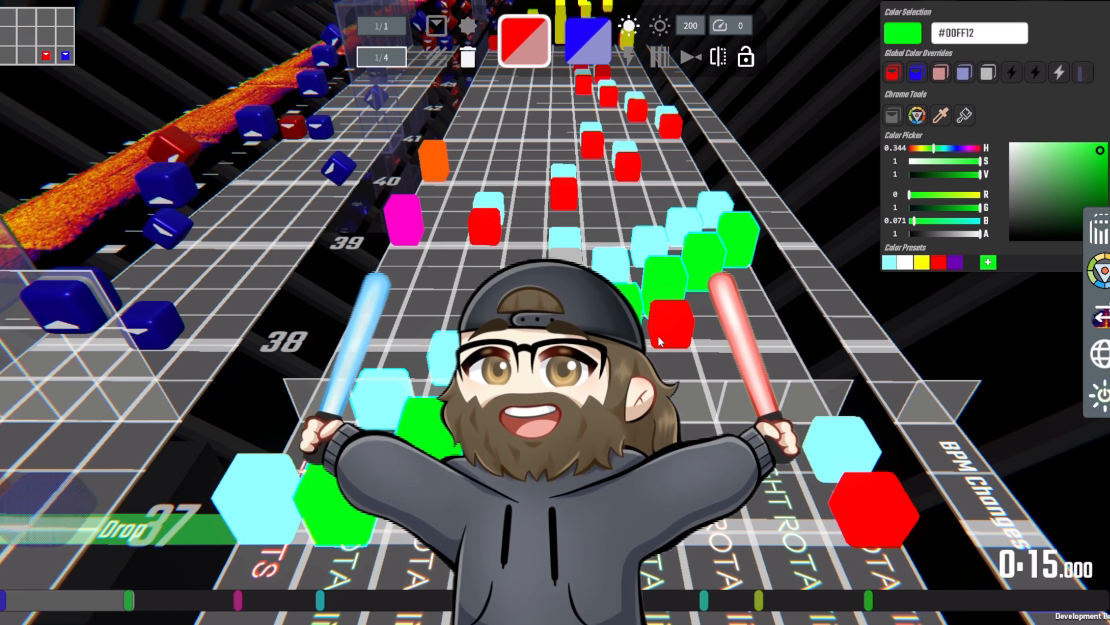
Step: Place orange (#FF6000) single-laser events diagonally across Left Rotating Lasers IDs 2 to 5, continuing from the ID 1 event at beat 39
left_click(1098, 228)
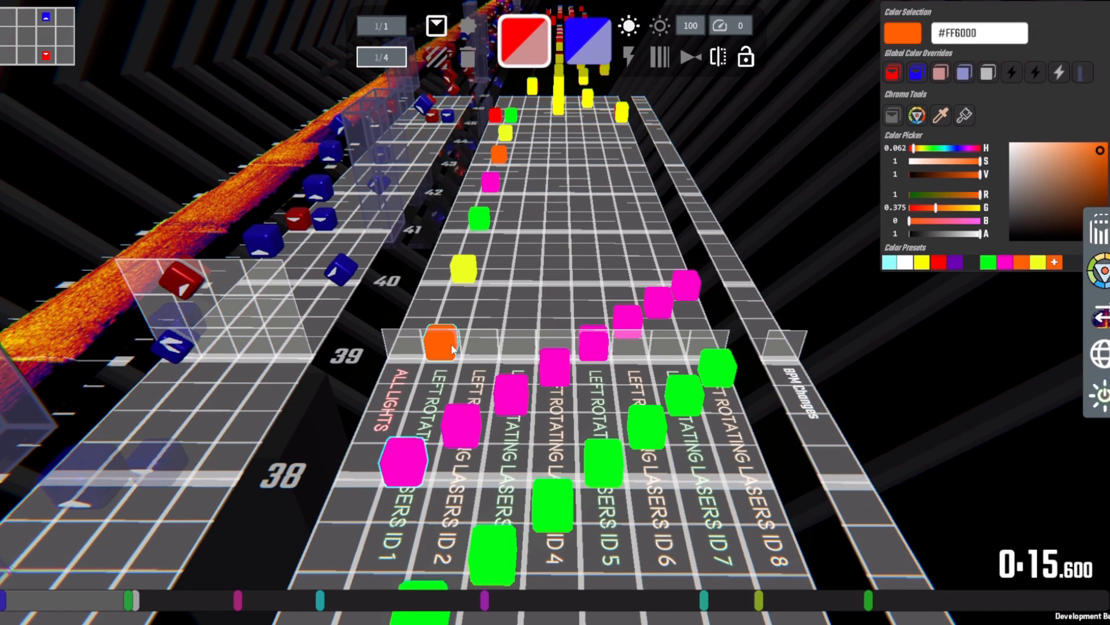
scroll(494, 345, "up", 4)
left_click(486, 346)
scroll(509, 351, "up", 1)
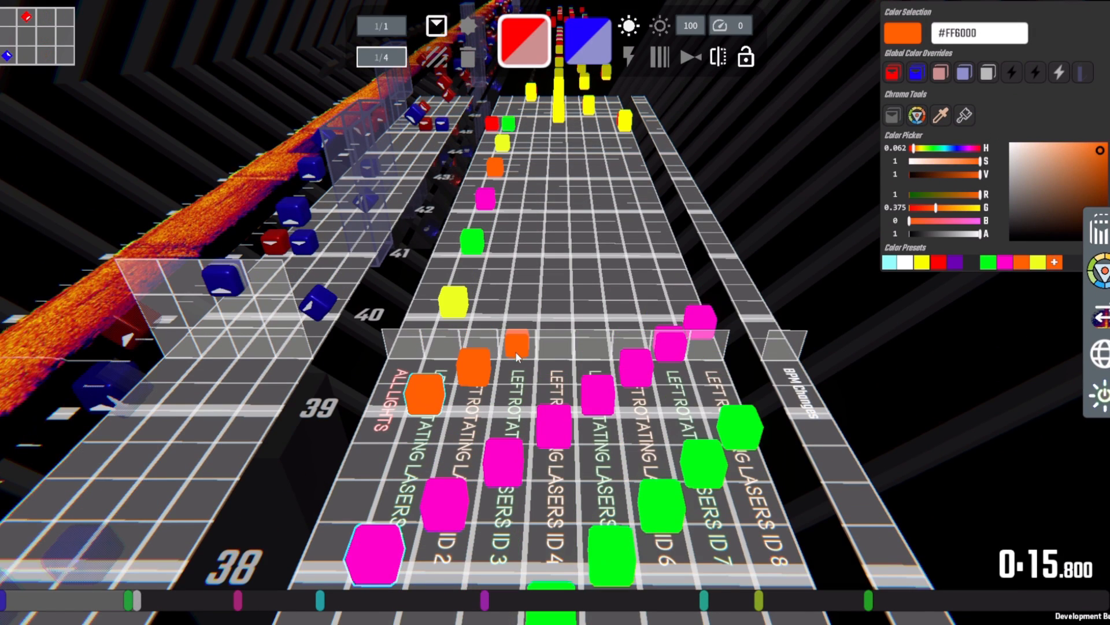
left_click(523, 352)
scroll(555, 355, "up", 1)
left_click(555, 355)
scroll(595, 347, "up", 1)
left_click(596, 347)
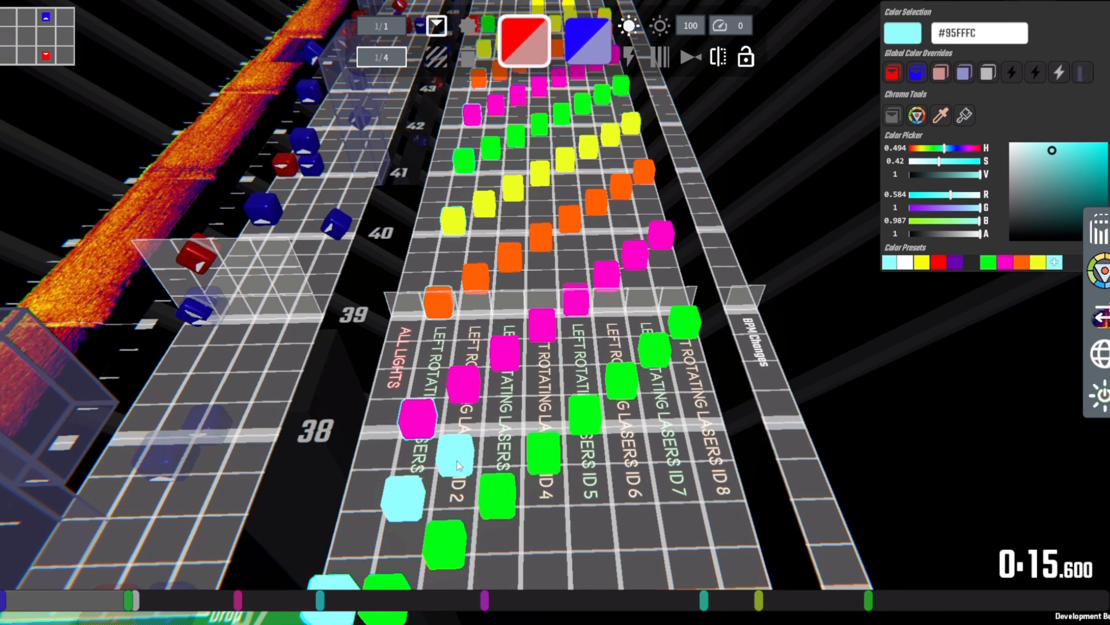
Step: Fill cyan (#95FFFC) single-laser events between the coloured diagonals on the Left Rotating Lasers and turn them into step gradients
left_click(501, 415)
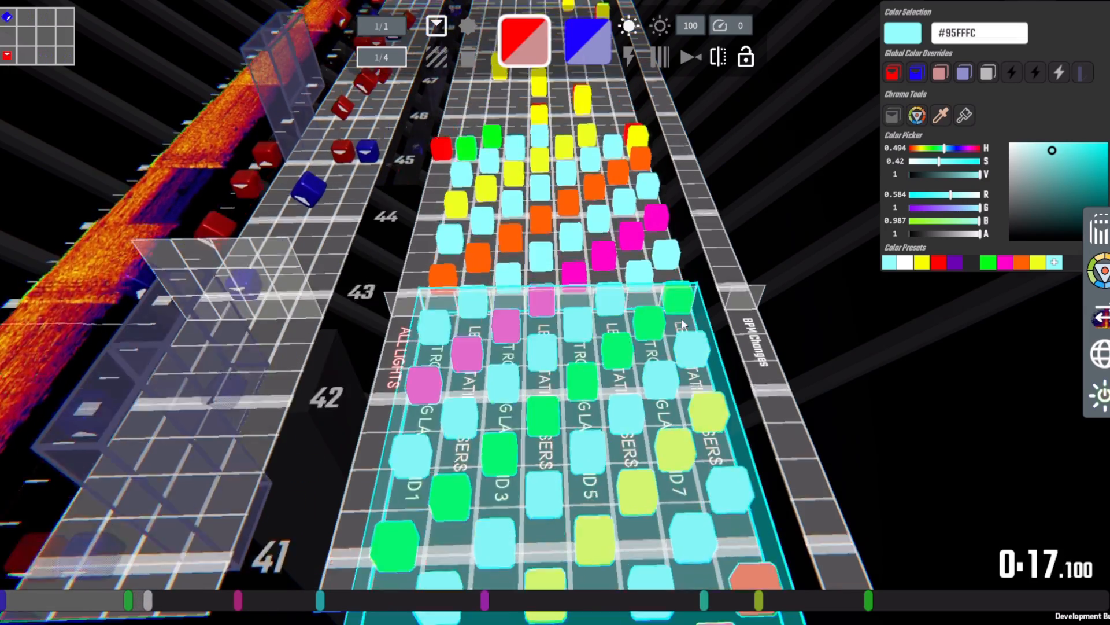
key("shift+c")
scroll(652, 425, "down", 5)
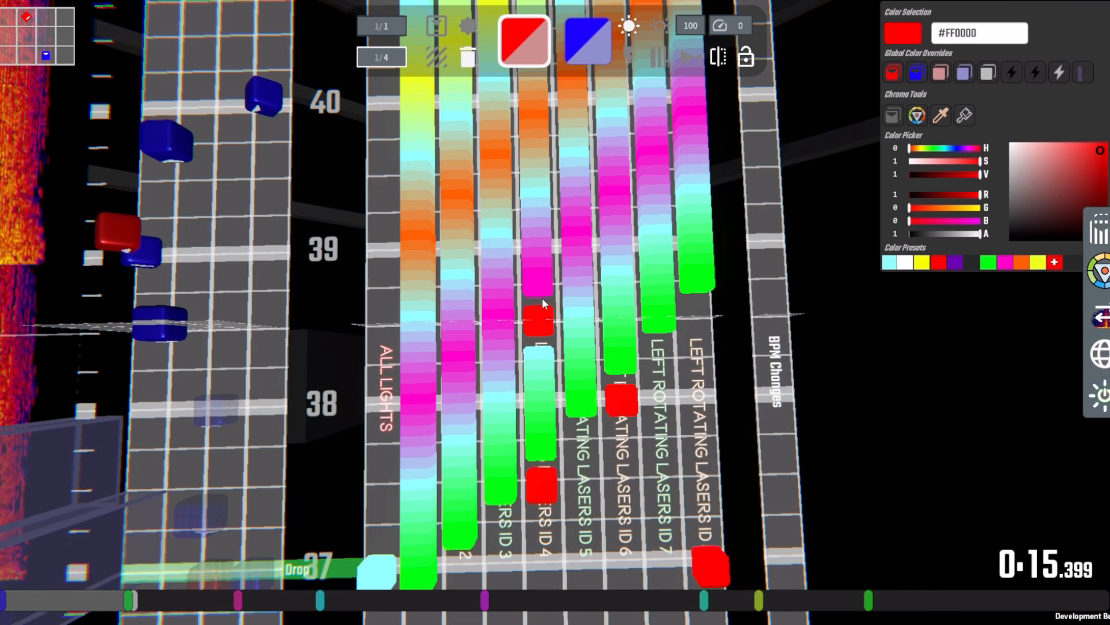
Step: Cycle light propagation to another light group and play back the coloured laser events around beats 48 and 77
key("Page_Up")
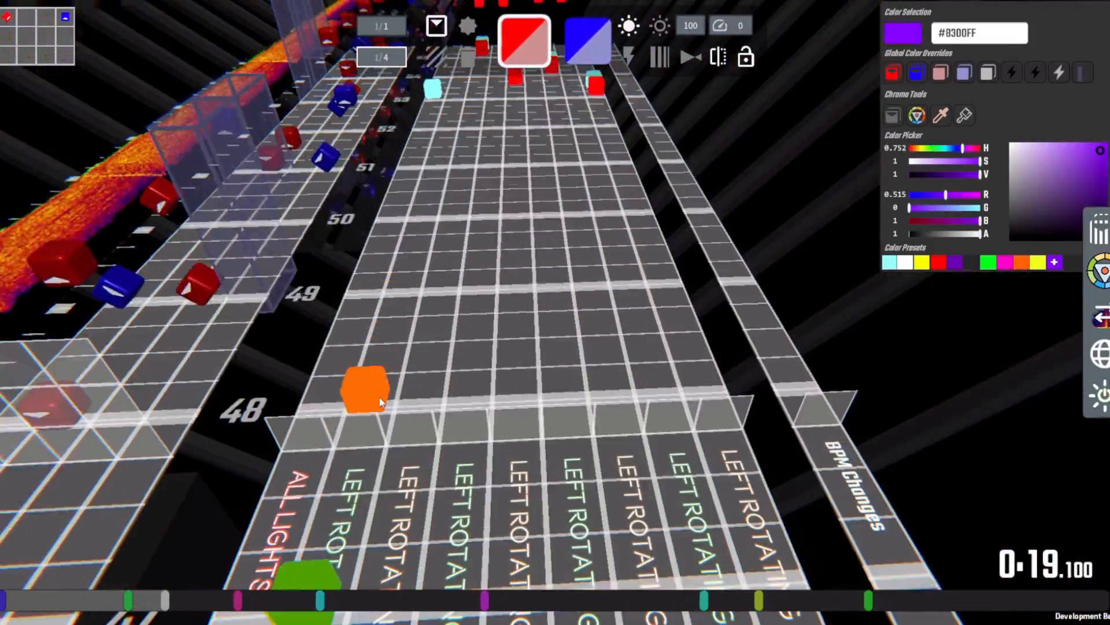
key("space")
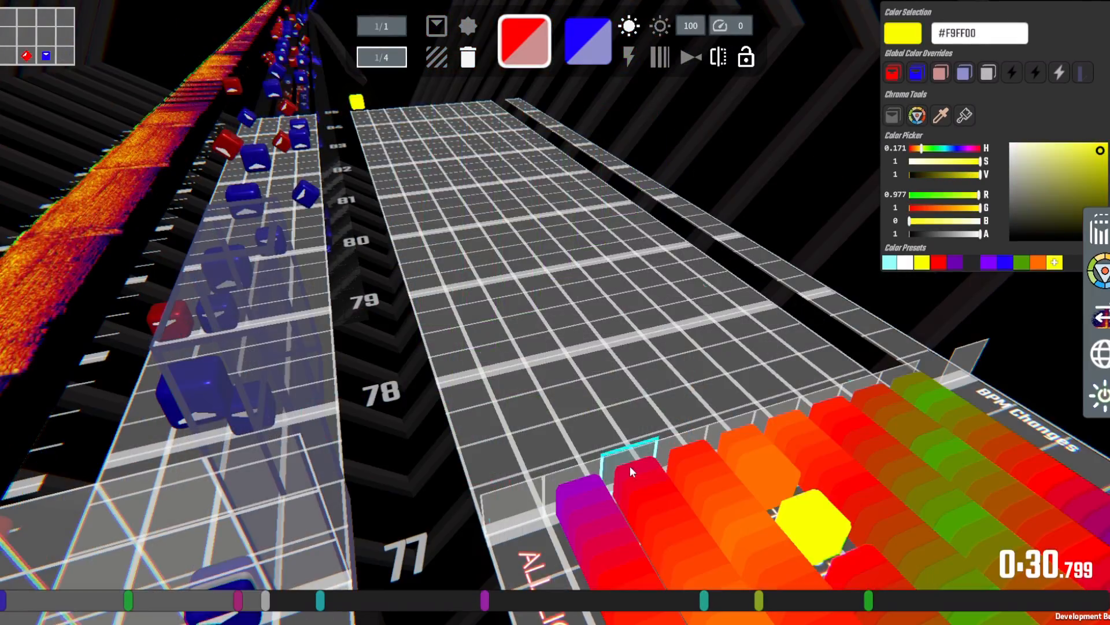
key("space")
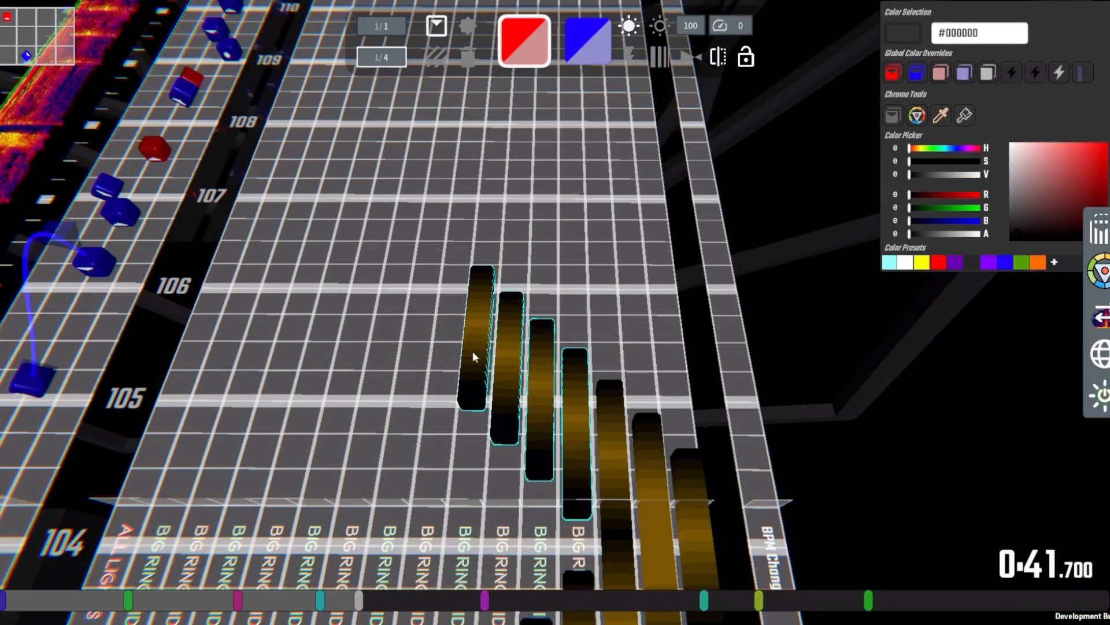
Step: Save the map and play back the section with the brown step-gradient sweep across the Big Rings around beats 101 to 106
key("ctrl+s")
scroll(443, 307, "down", 10)
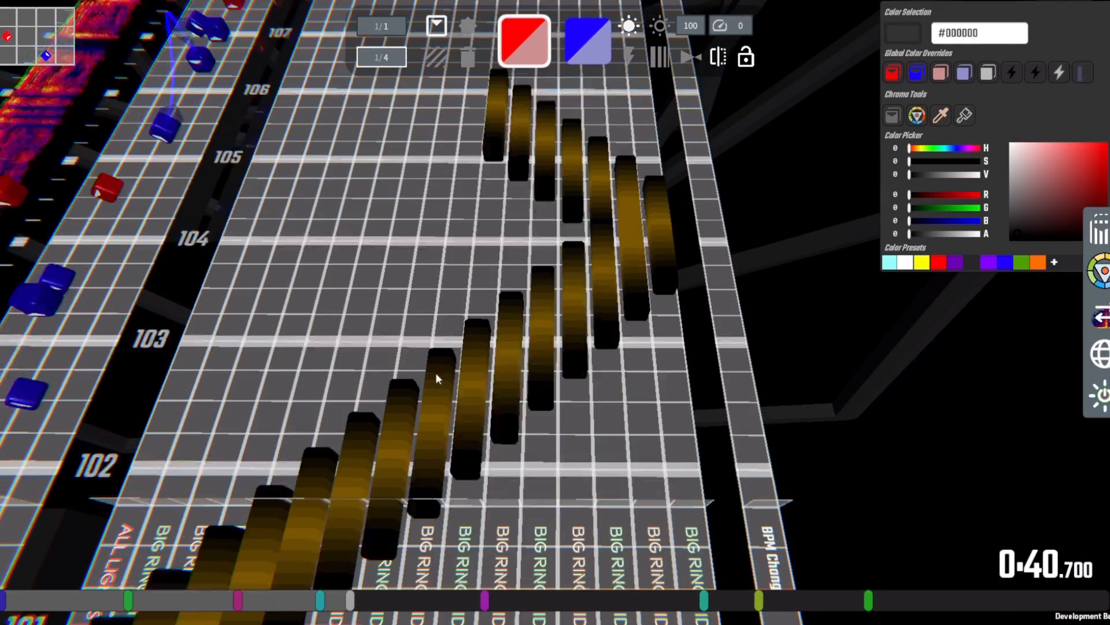
left_click_drag(289, 600, 302, 599)
right_click_drag(301, 599, 255, 439)
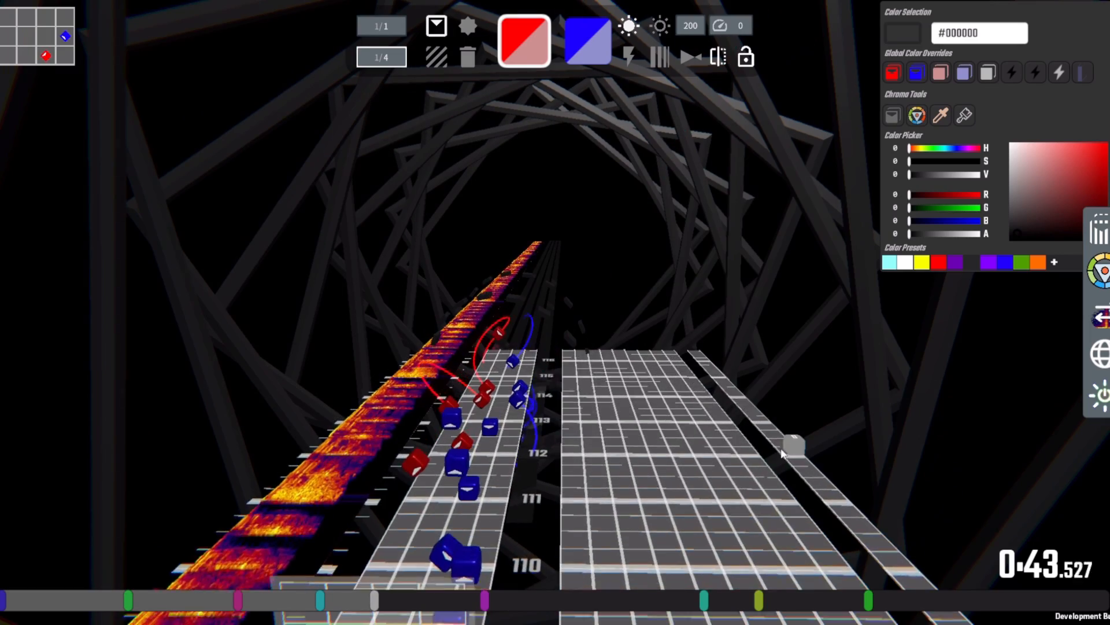
key("space")
scroll(778, 451, "down", 20)
right_click_drag(695, 463, 694, 466)
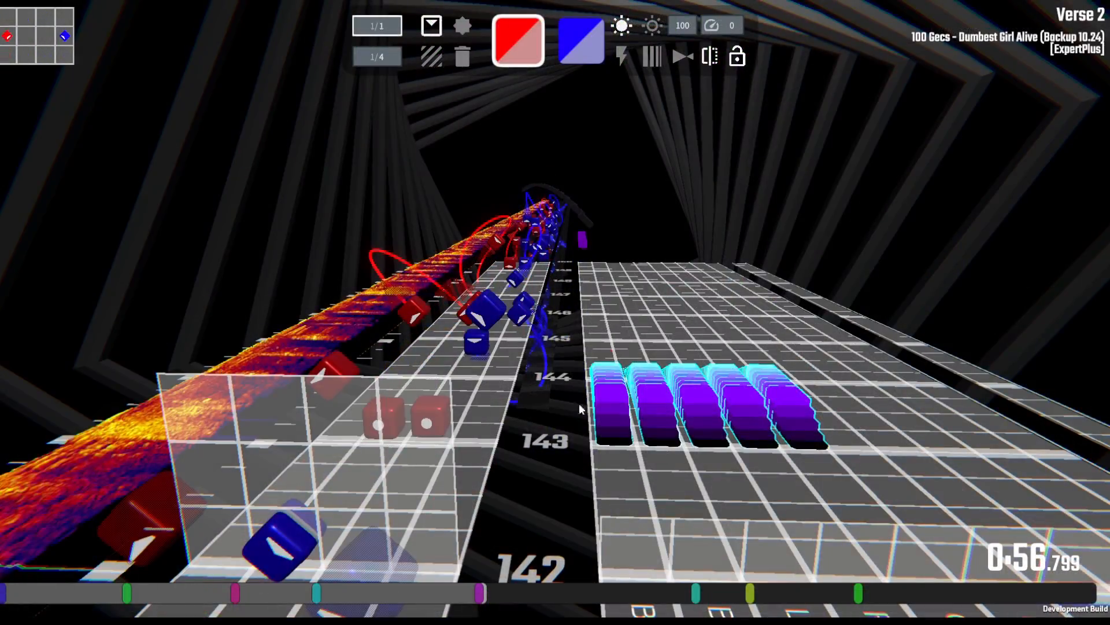
Step: Play back the purple step gradients around beat 143
scroll(608, 405, "down", 2)
scroll(610, 406, "up", 1)
key("space")
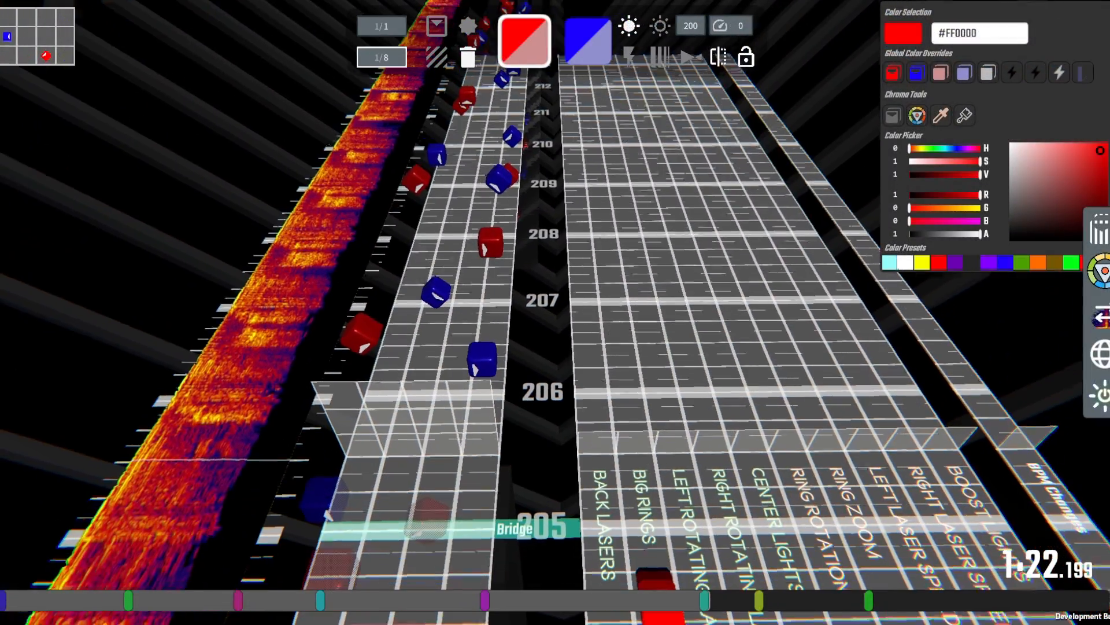
Step: Review the red Big Rings and cyan Left Rotating Lasers events leading into the Bridge at beat 205
scroll(794, 485, "down", 1)
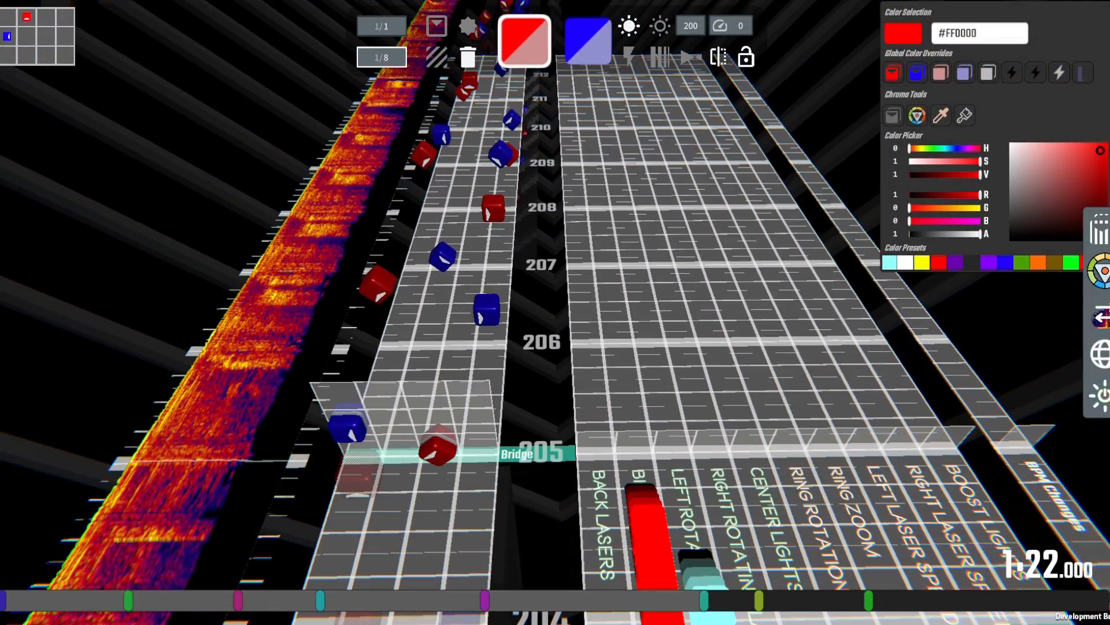
right_click_drag(824, 454, 824, 457)
scroll(828, 451, "down", 7)
scroll(830, 442, "down", 1)
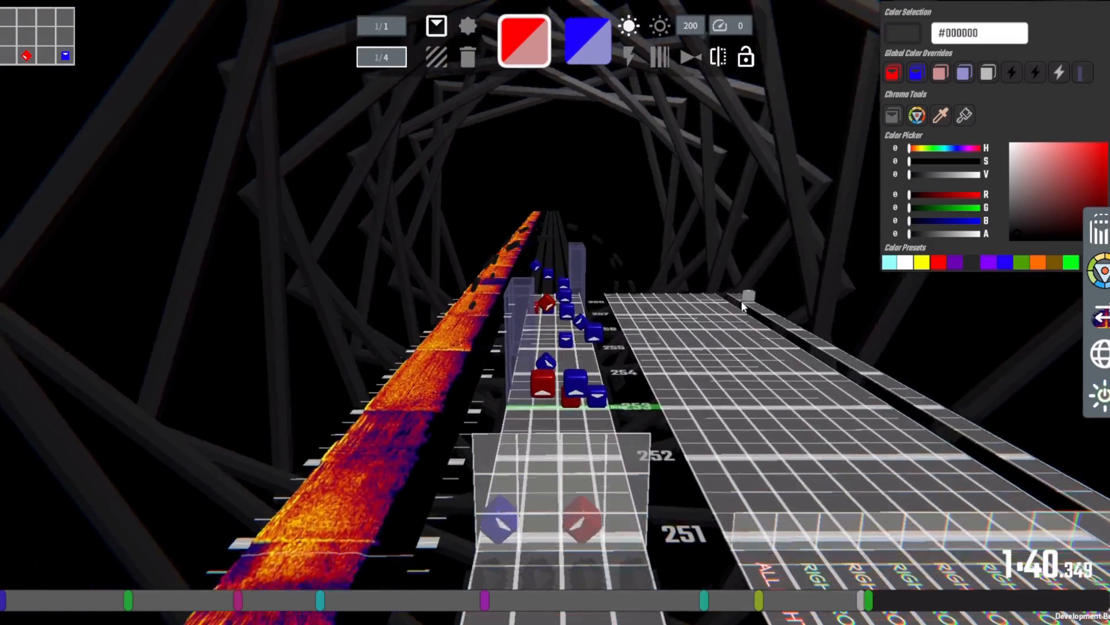
Step: Cycle light propagation to the Left Rotating Lasers and play back the cyan and black single-laser events around beats 247 to 253
key("space")
right_click_drag(741, 300, 786, 404)
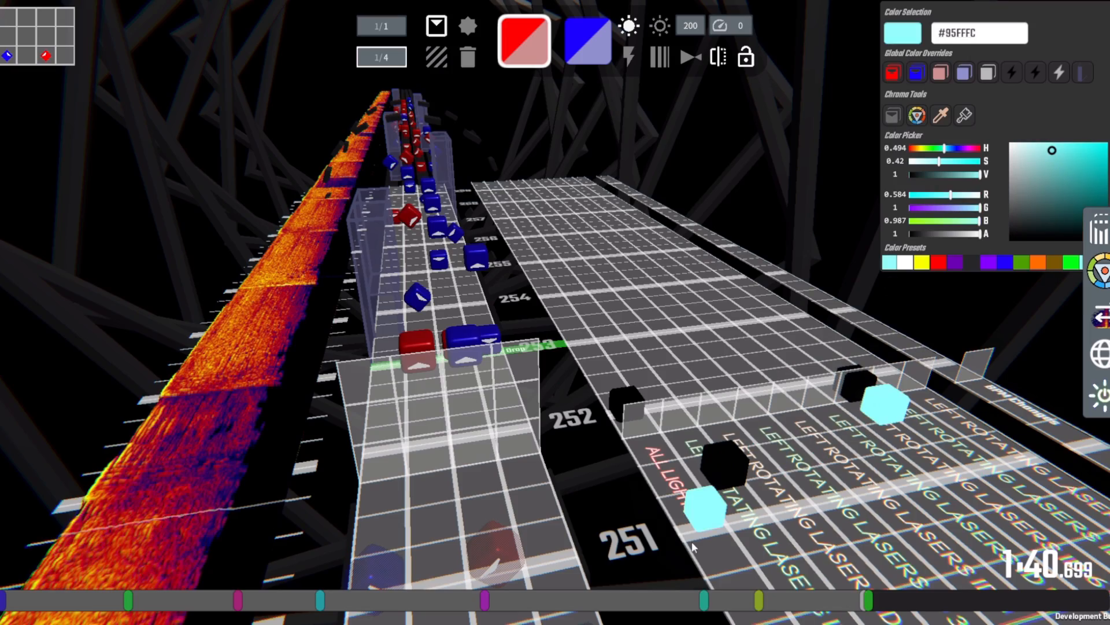
right_click_drag(841, 518, 726, 403)
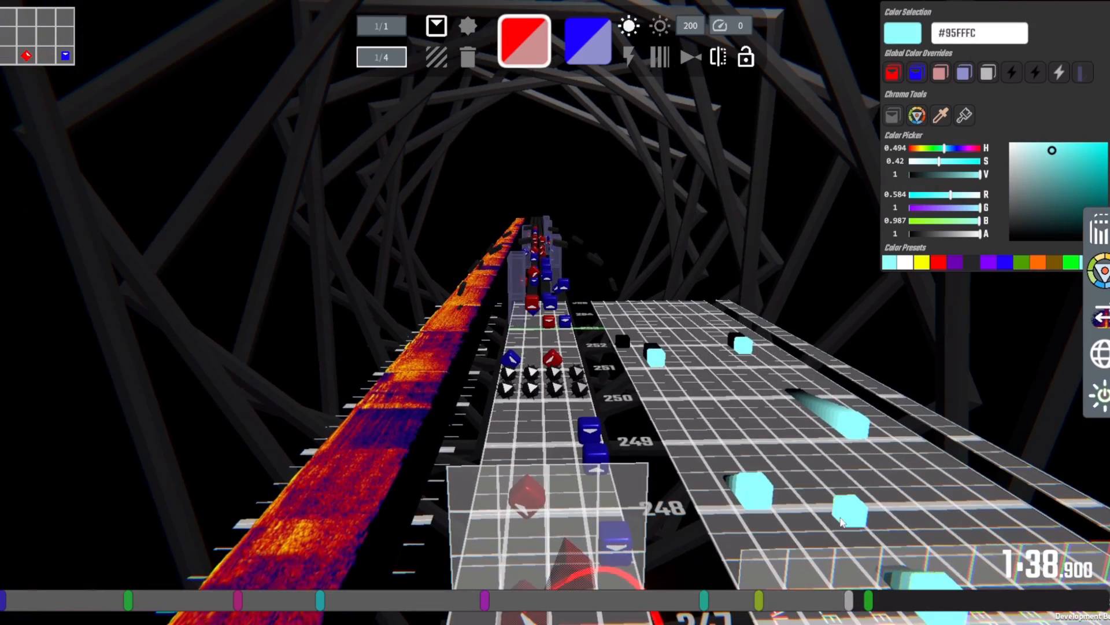
key("space")
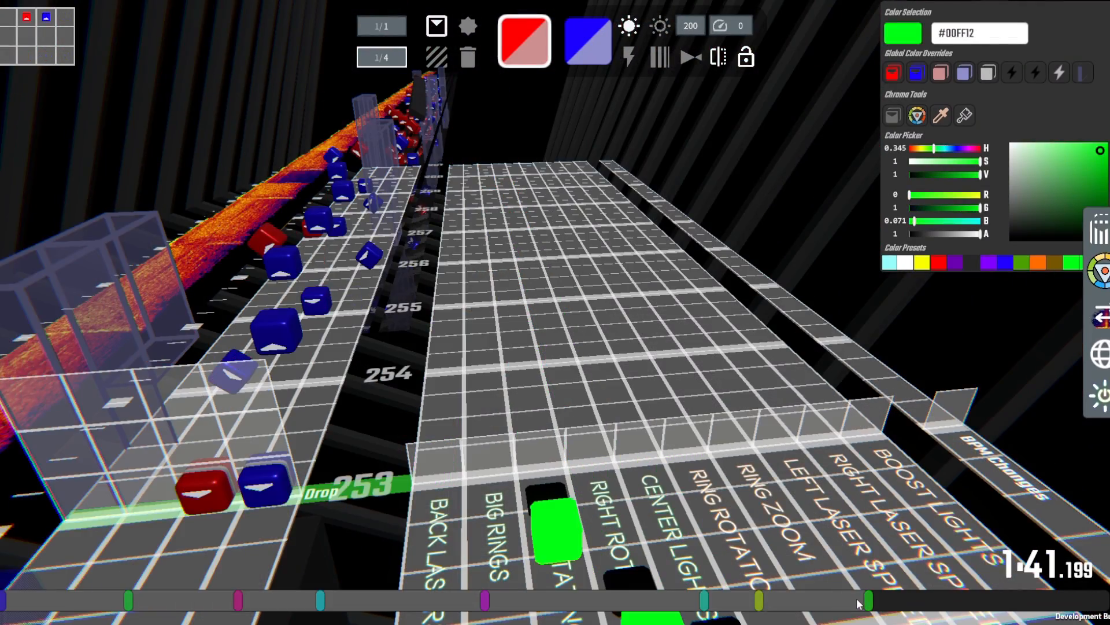
Step: Play back the Drop section from beat 253 to about beat 263 with its multicoloured step gradients on both rotating laser groups
key("space")
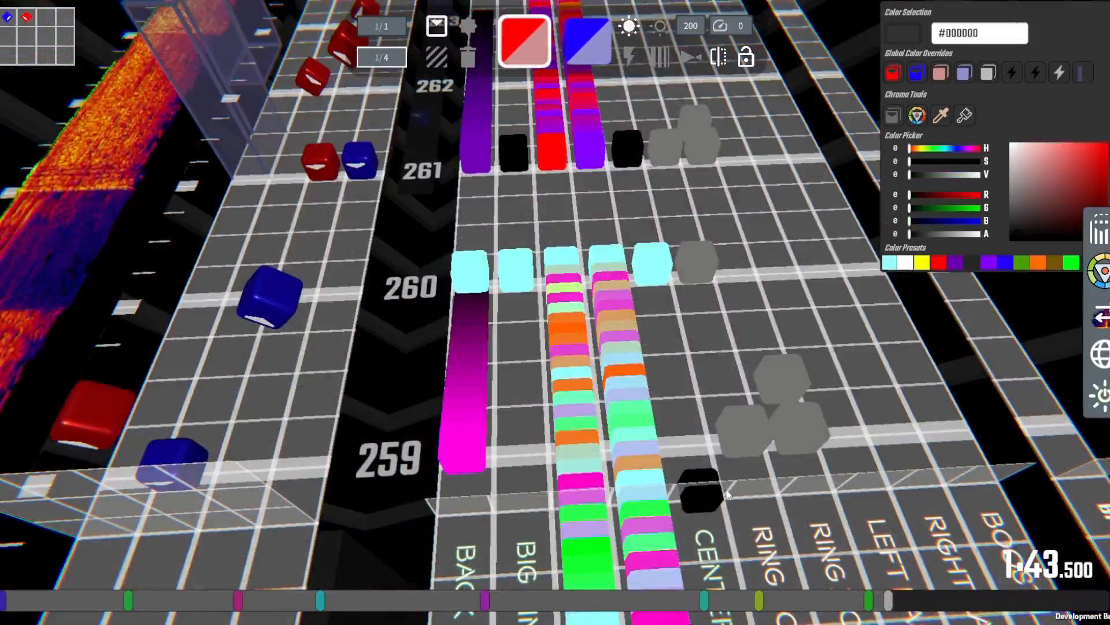
scroll(677, 520, "down", 5)
scroll(785, 527, "down", 2)
key("space")
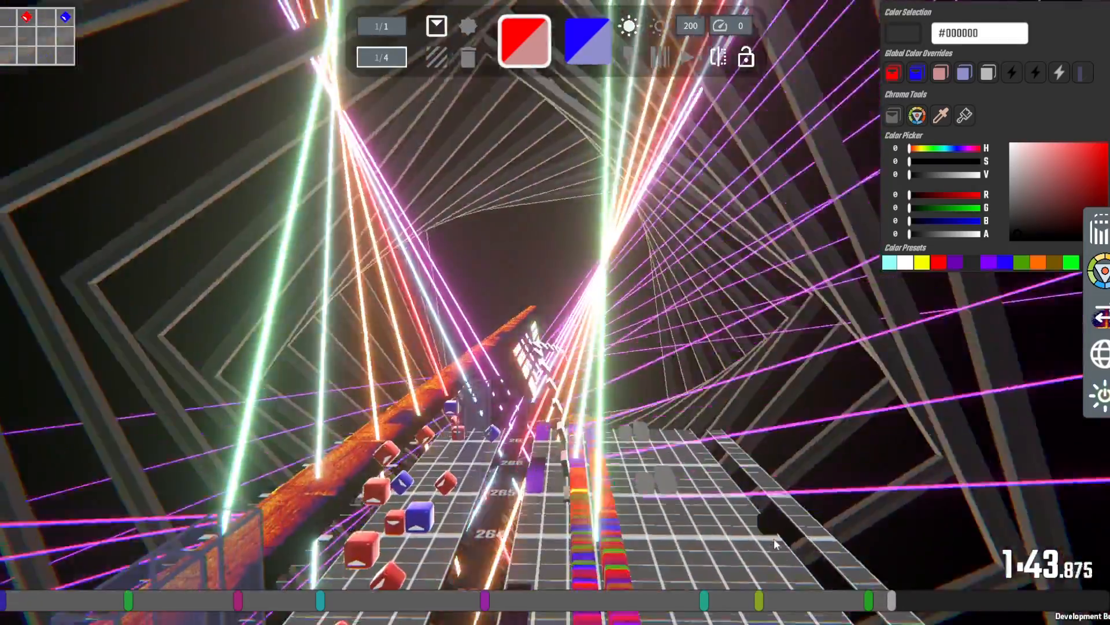
scroll(773, 539, "down", 3)
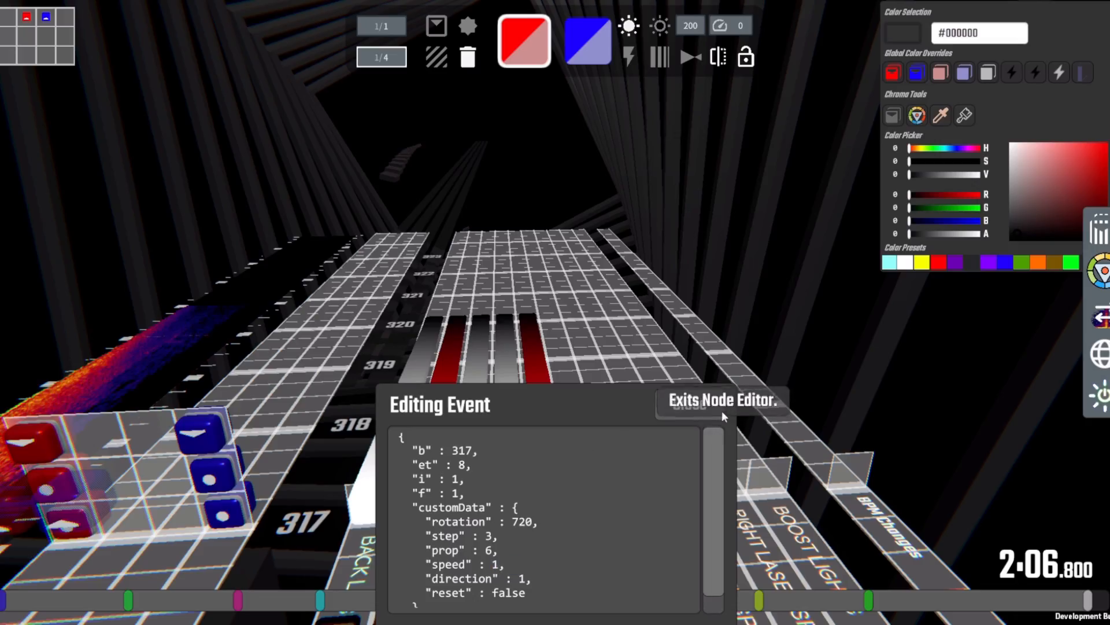
Step: Close the JSON editor of the ring rotation event at beat 317 and review the map's ending around beats 314 to 321
key("space")
left_click(700, 405)
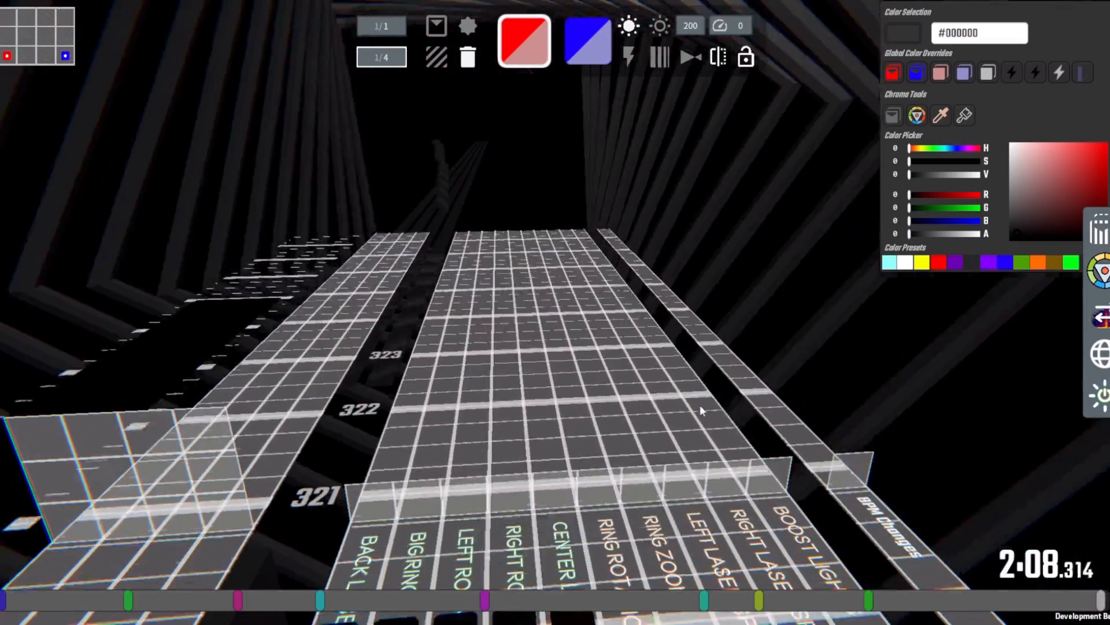
scroll(699, 404, "down", 6)
scroll(697, 411, "down", 3)
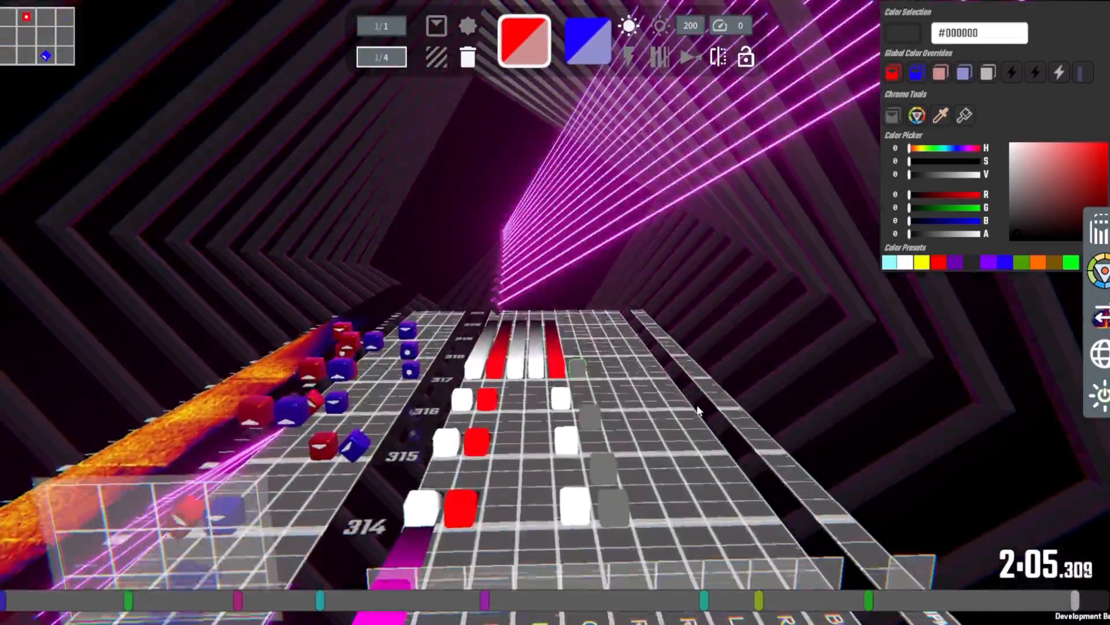
scroll(698, 410, "down", 6)
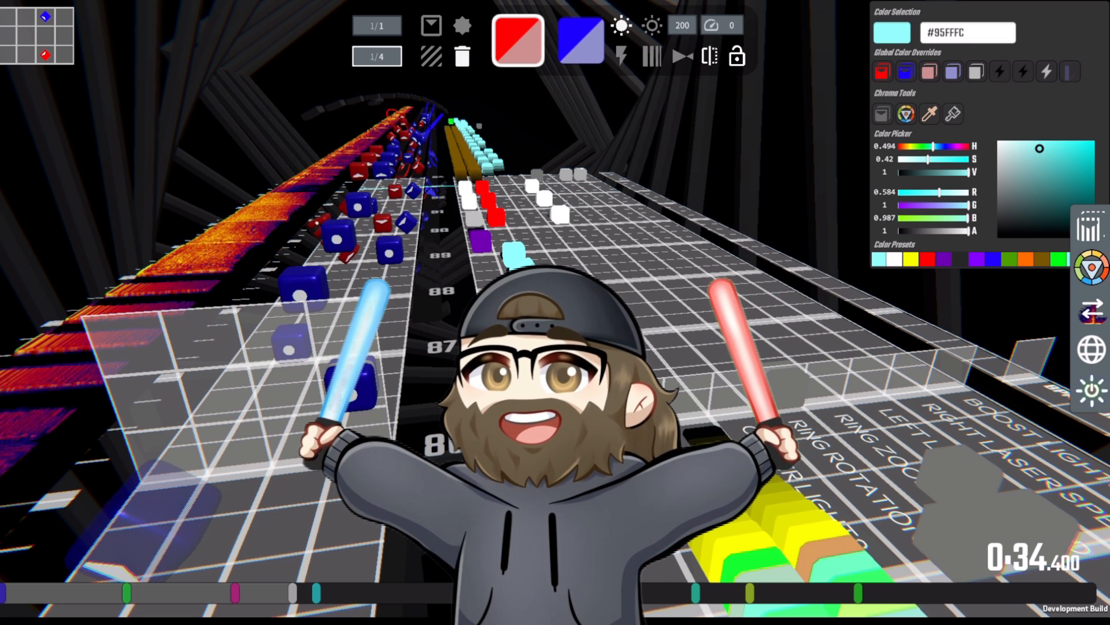
Step: Place cyan (#95FFFC) events at quarter-beat spacing on the Big Rings around beat 86
key("1")
scroll(583, 422, "up", 1)
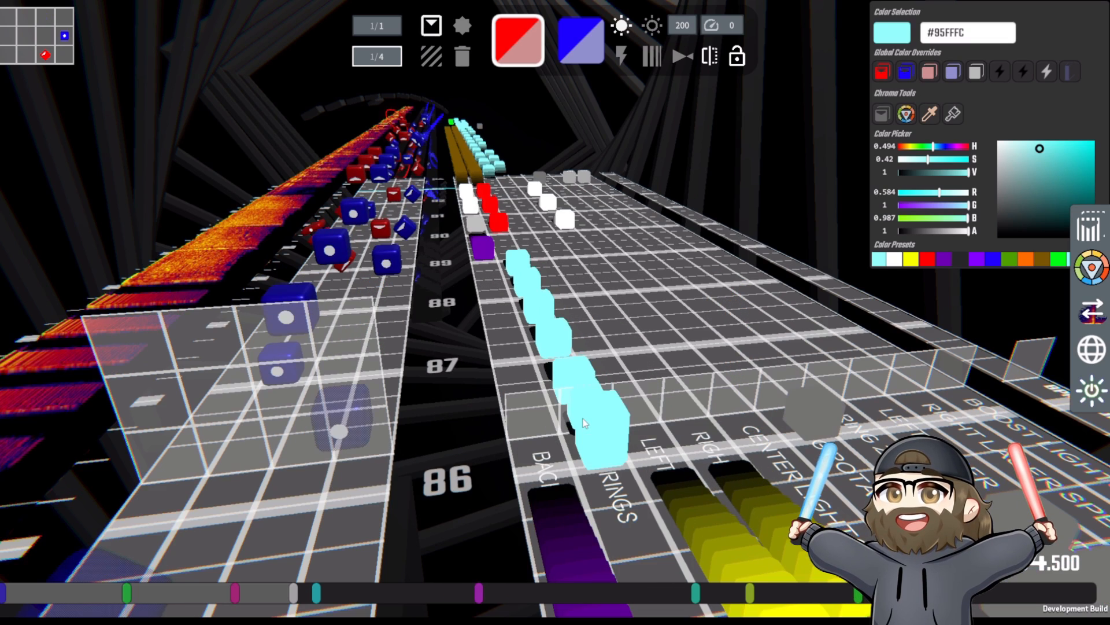
scroll(583, 422, "up", 1)
Step: Place magenta and black (#000000) single-laser events in alternating lanes of the Left Rotating Lasers around beats 99 to 100
scroll(583, 422, "up", 6)
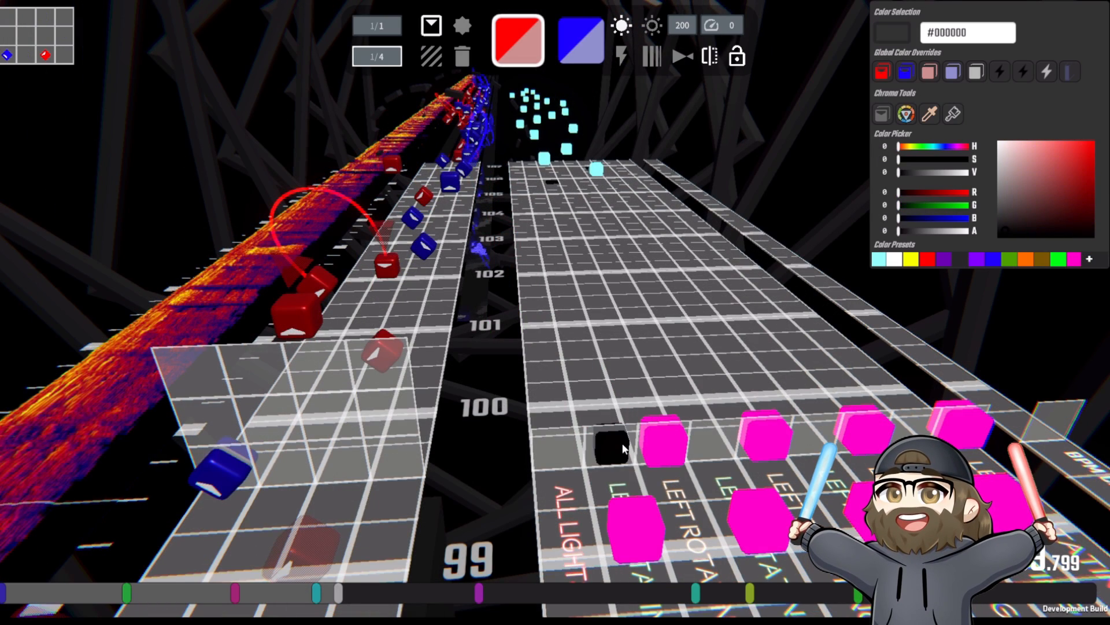
scroll(924, 440, "up", 2)
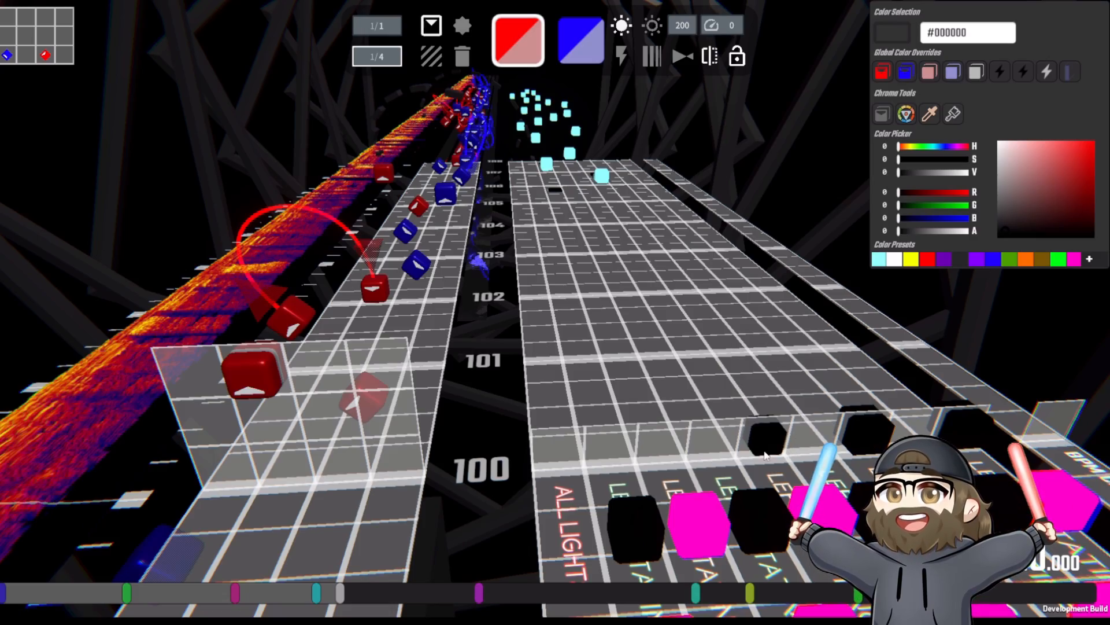
Step: Play back the early section with red, white and yellow lighting events around beats 27 to 29
scroll(670, 444, "down", 16)
key("space")
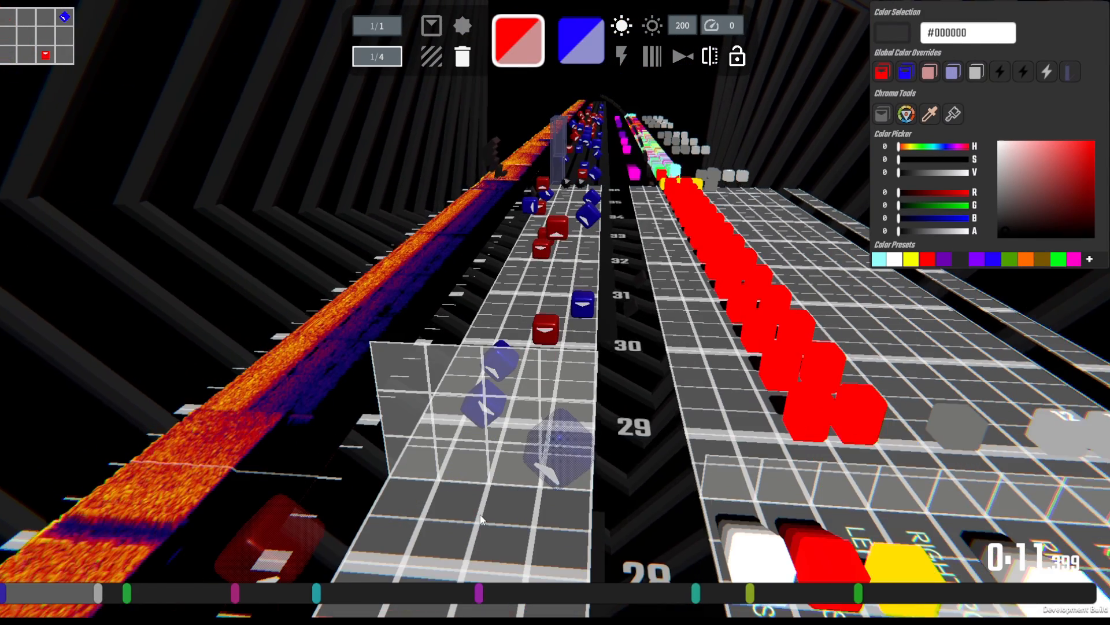
scroll(402, 386, "down", 4)
scroll(402, 386, "up", 1)
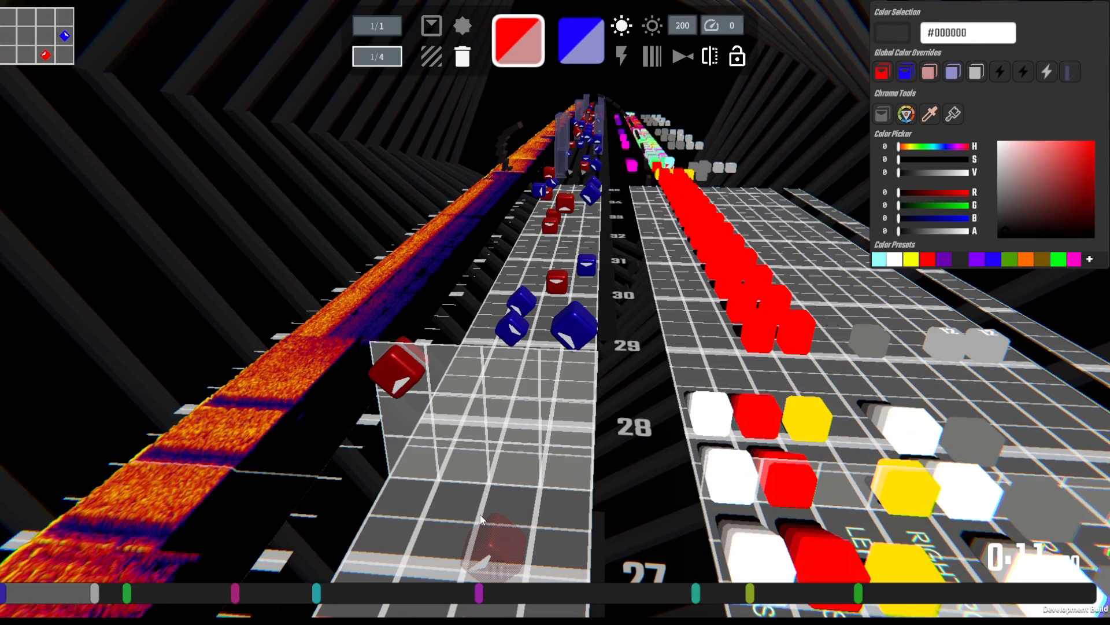